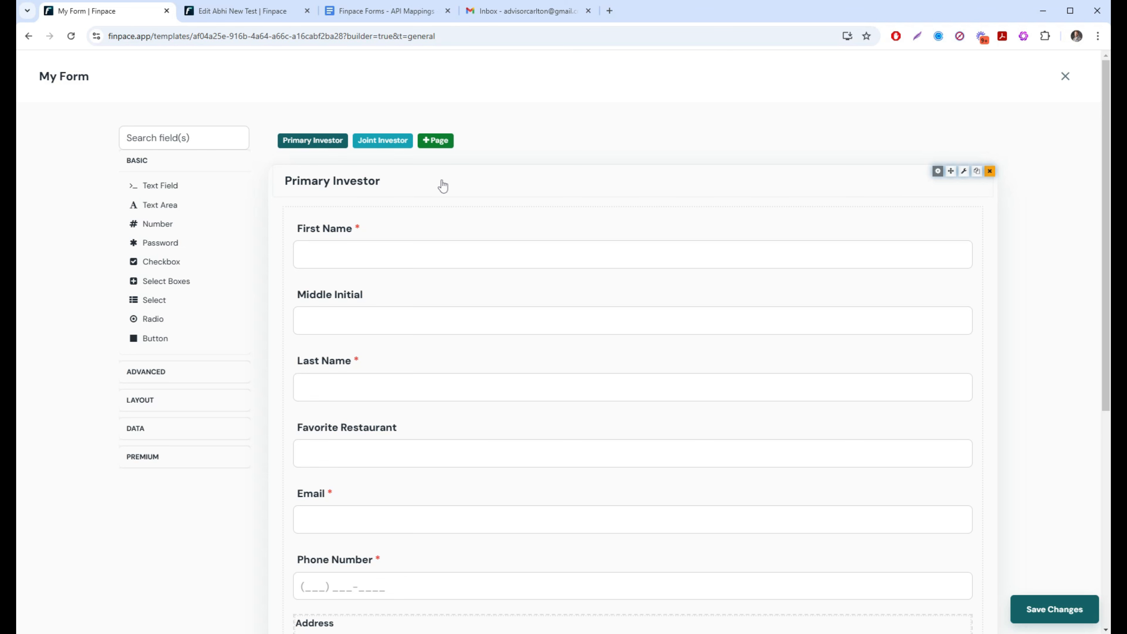
left_click(435, 140)
left_click(439, 144)
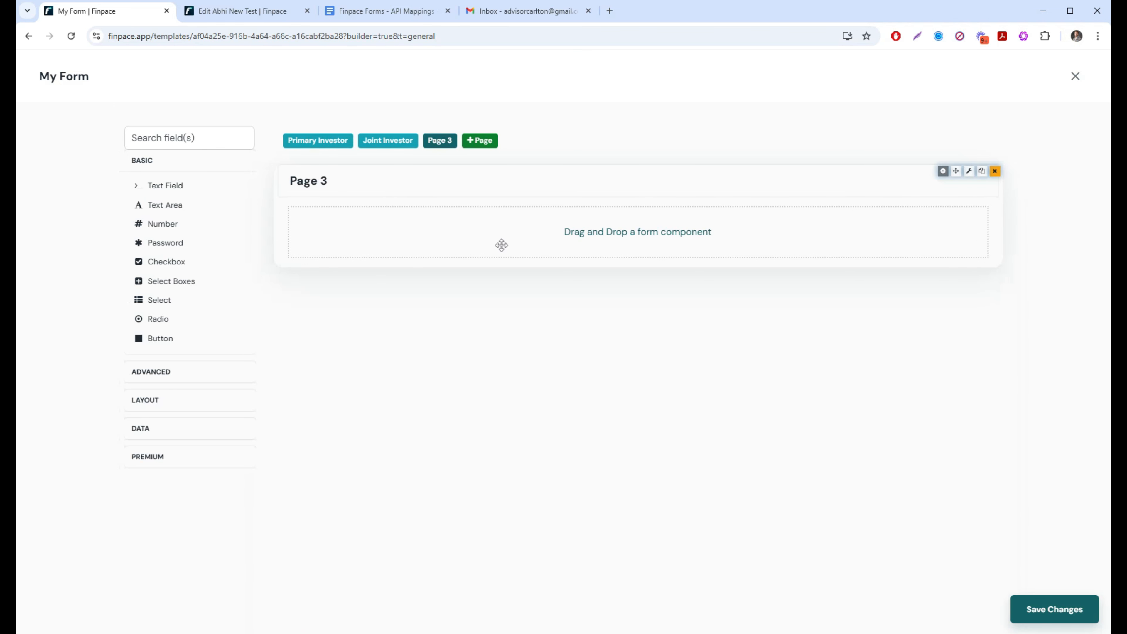
left_click(995, 171)
Duplicate the Primary Investor page by copying it and pasting the copy into the form
left_click(324, 147)
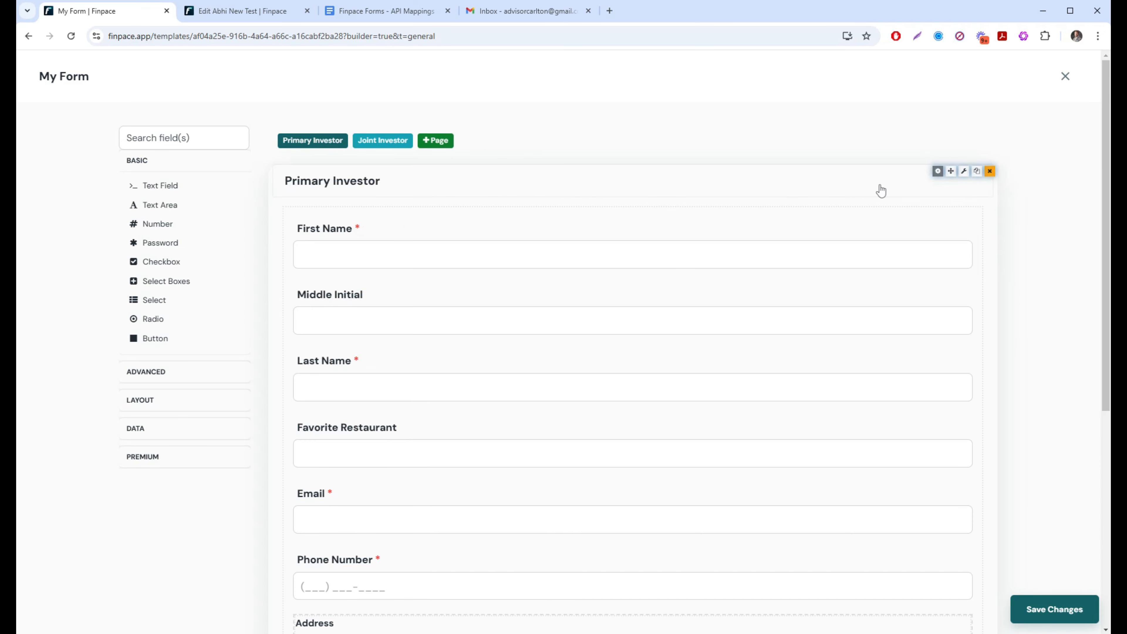
left_click(978, 174)
left_click(964, 174)
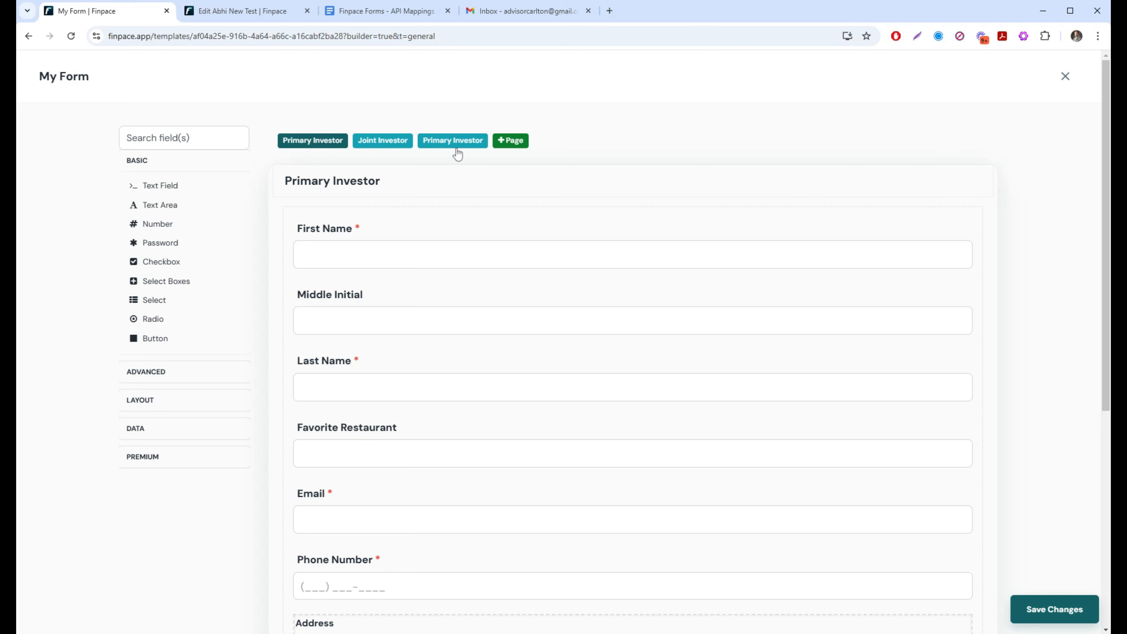
On the duplicated Primary Investor page, remove the First Name, Middle Initial, Last Name, Favorite Restaurant, Email and Phone Number fields, keeping the address fields
left_click(437, 143)
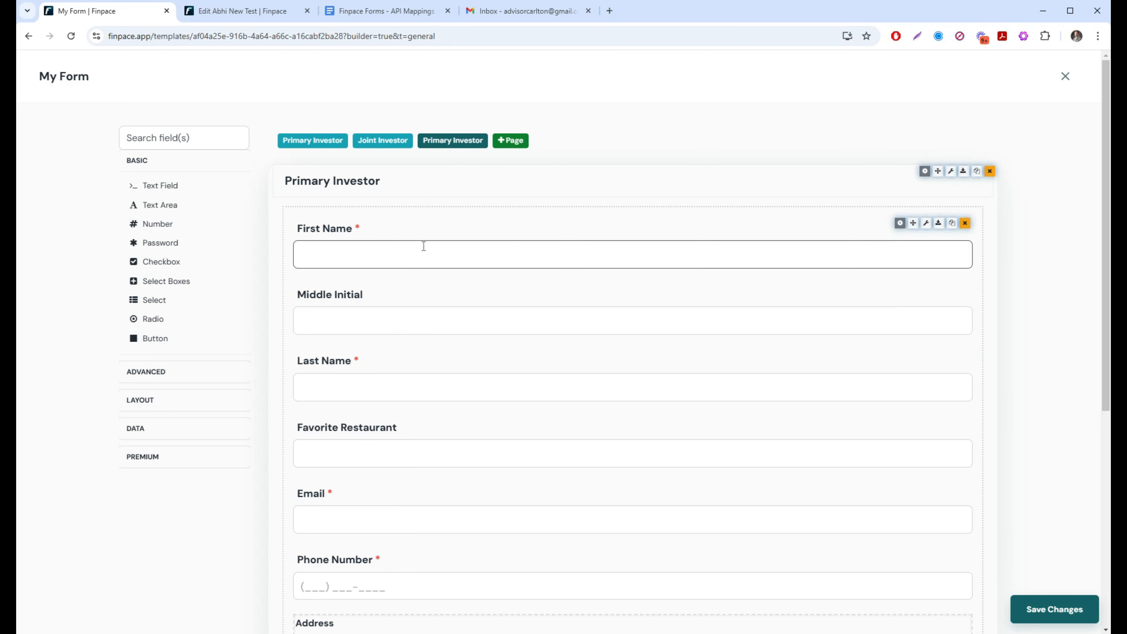
left_click(964, 224)
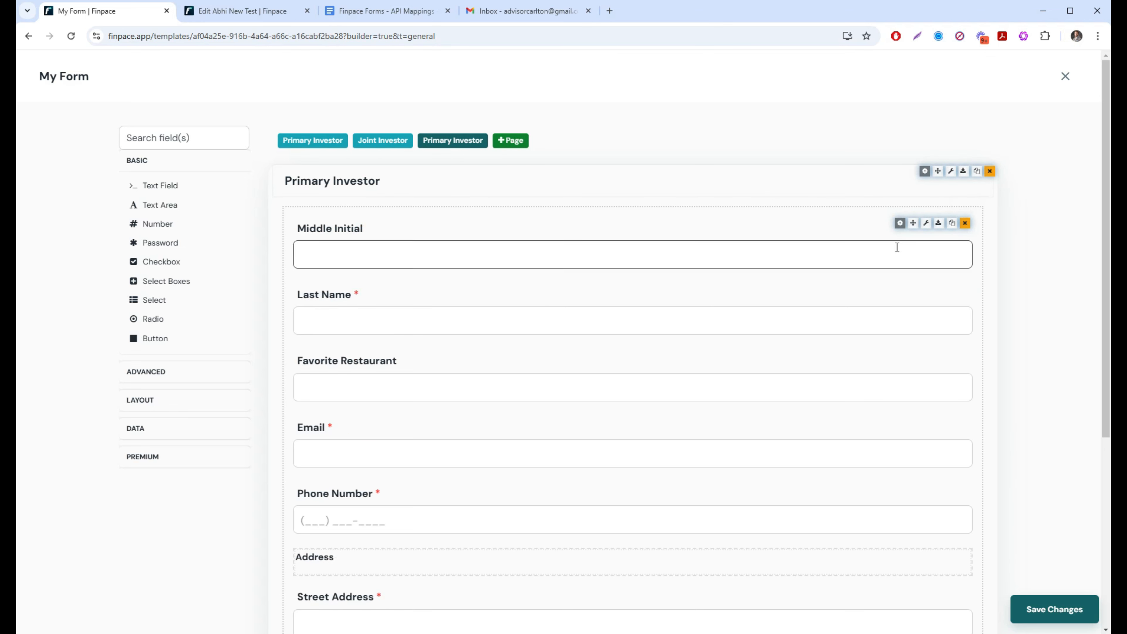
left_click(964, 223)
left_click(965, 224)
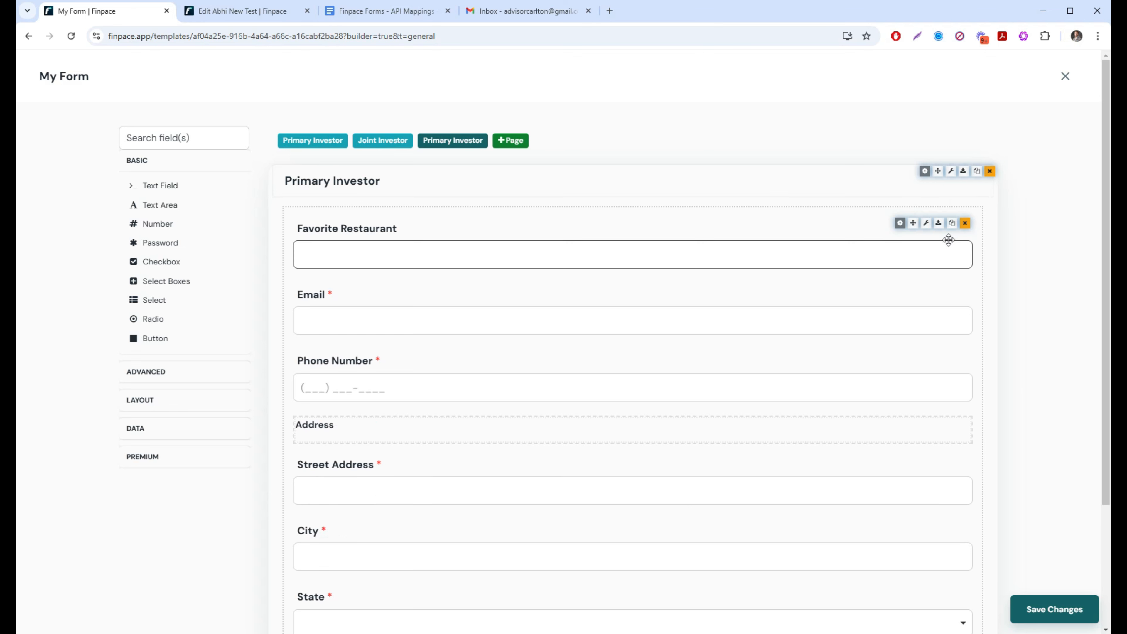
left_click(965, 223)
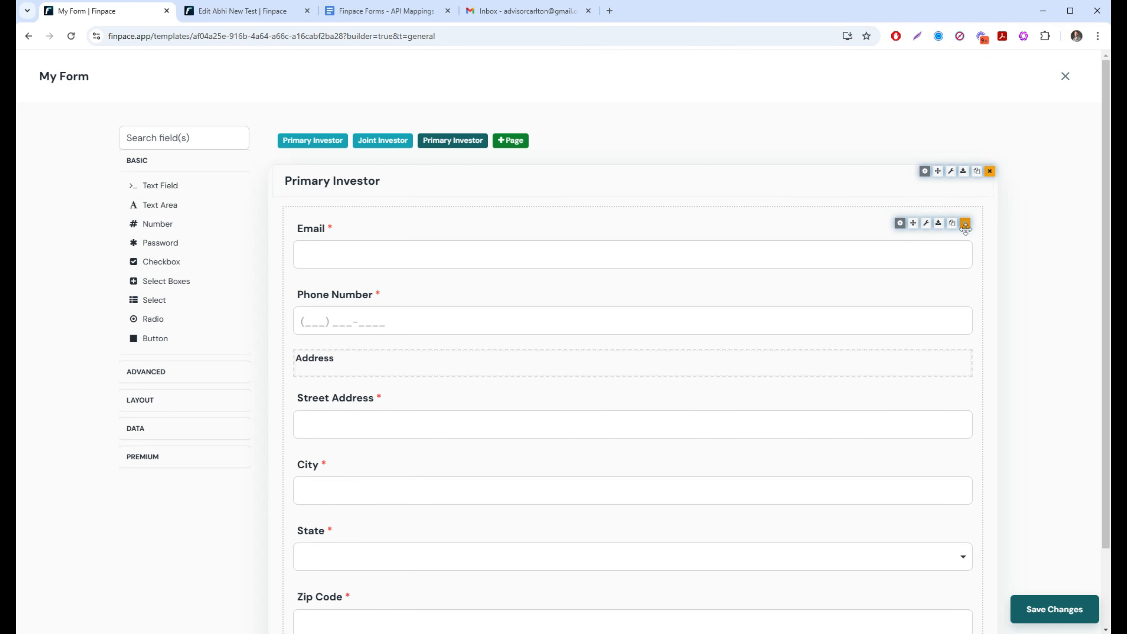
left_click(965, 224)
left_click(964, 223)
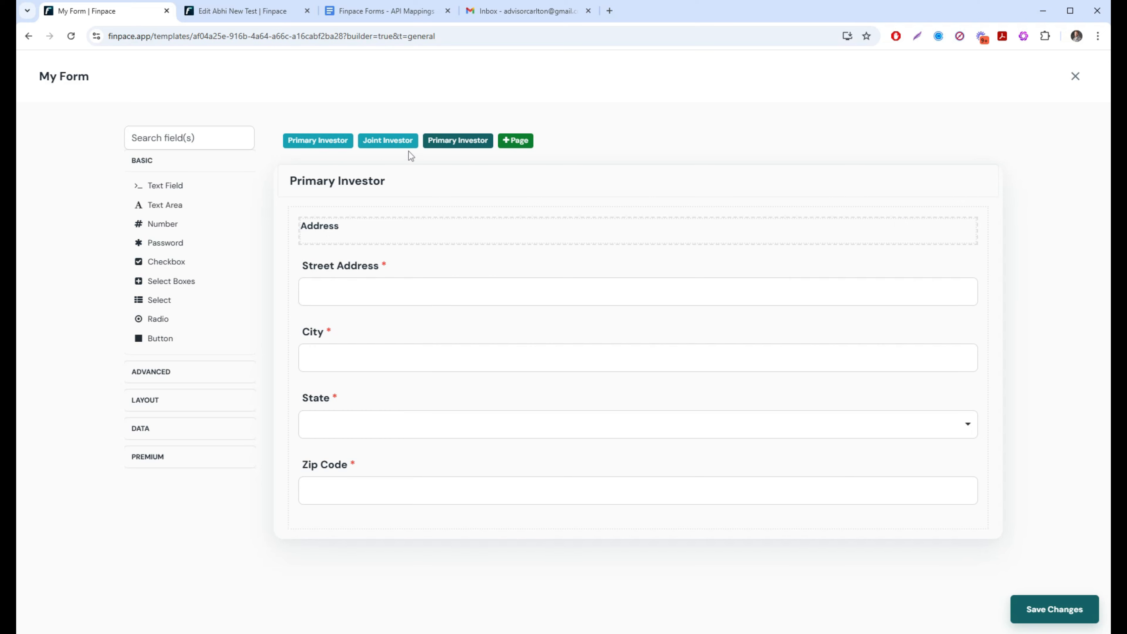
Strip the original Primary Investor page down to First Name, Middle Initial and Last Name by removing all its other fields and the Address heading
left_click(318, 140)
scroll(754, 350, "down", 4)
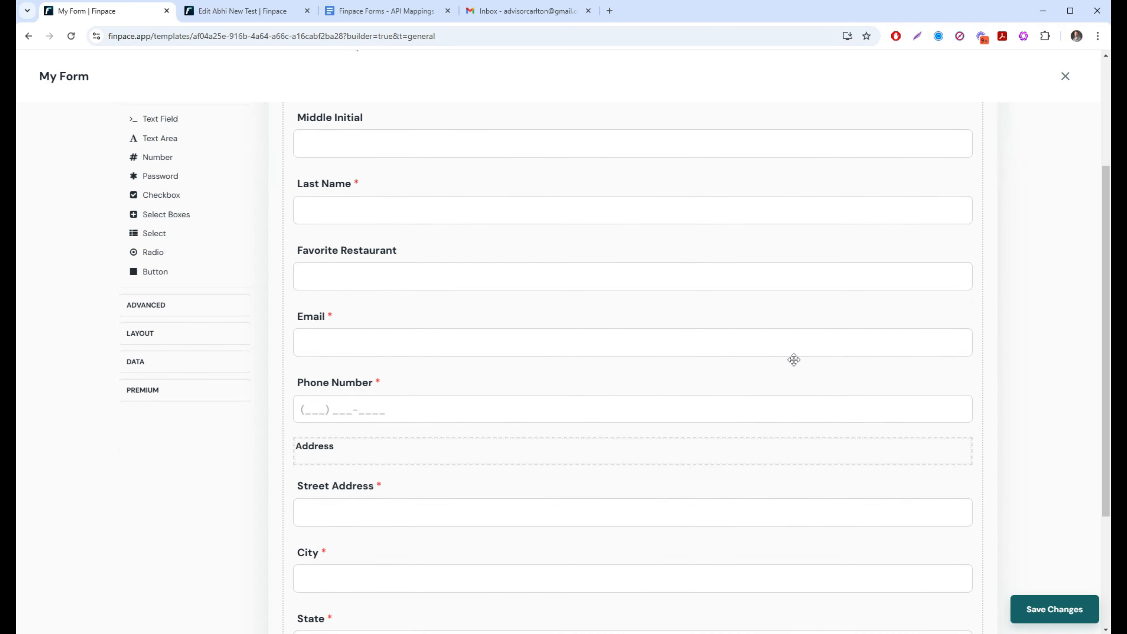
scroll(793, 359, "down", 3)
left_click(965, 325)
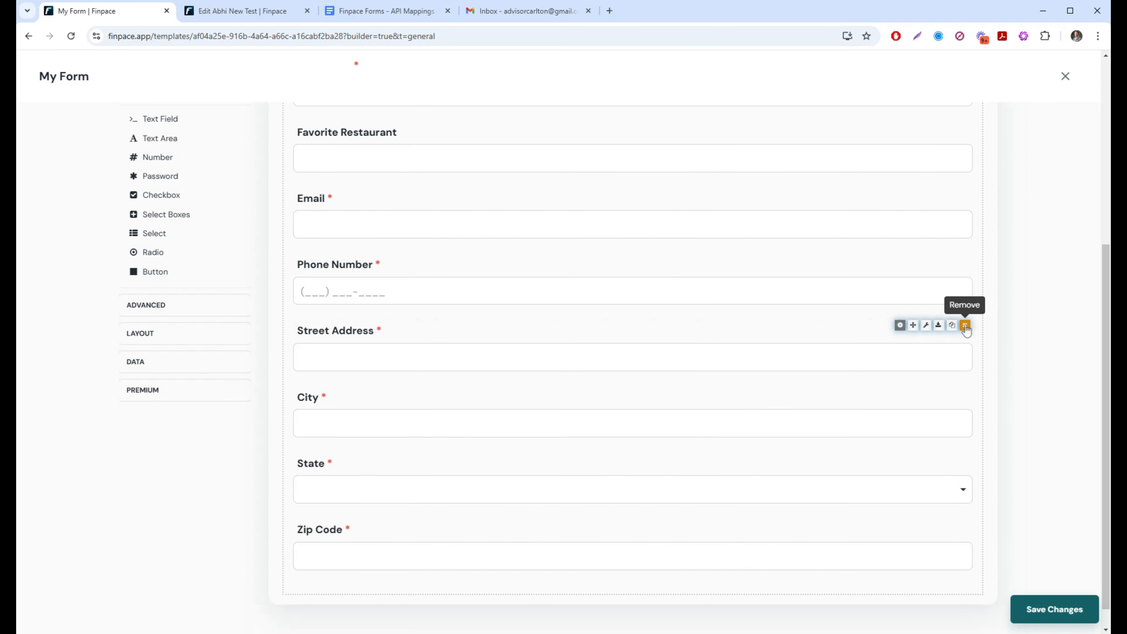
left_click(965, 325)
left_click(965, 301)
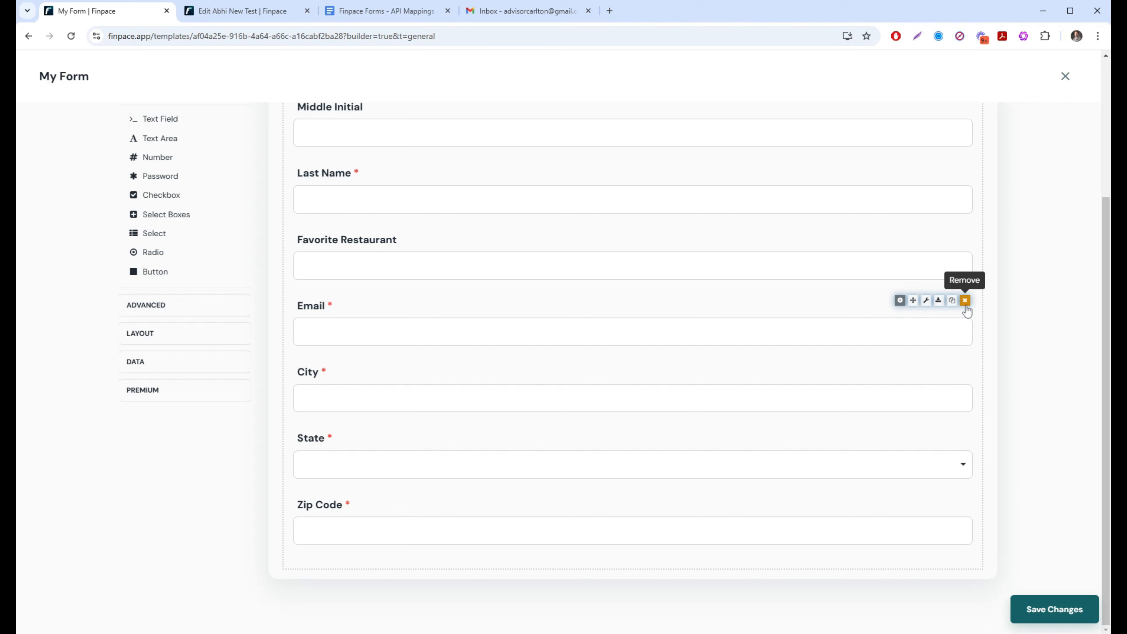
left_click(965, 300)
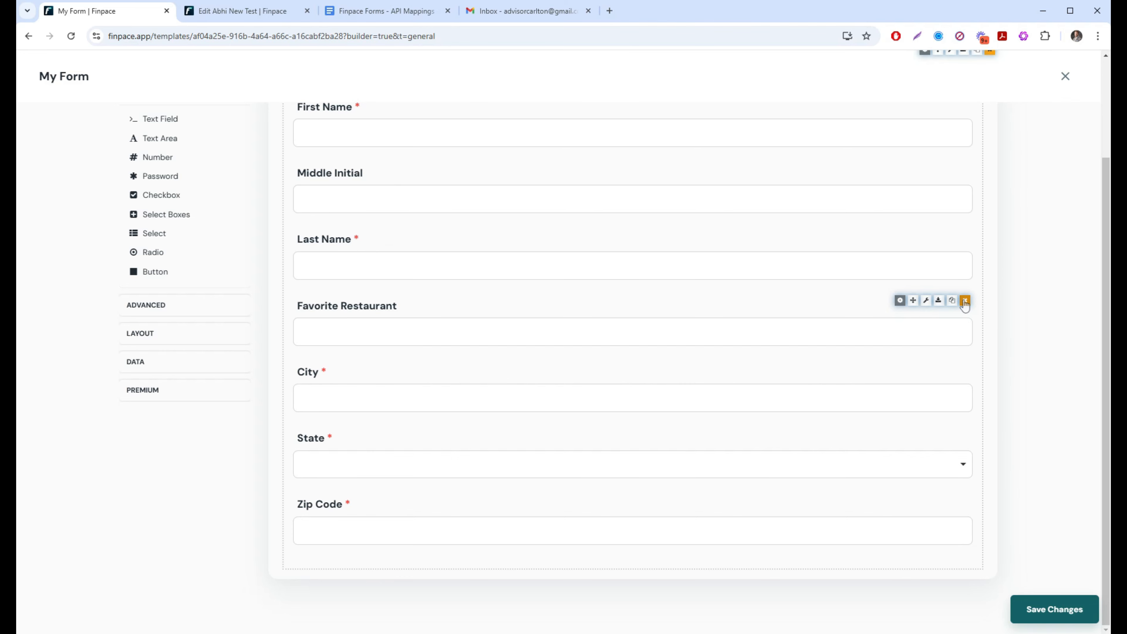
left_click(965, 302)
left_click(963, 367)
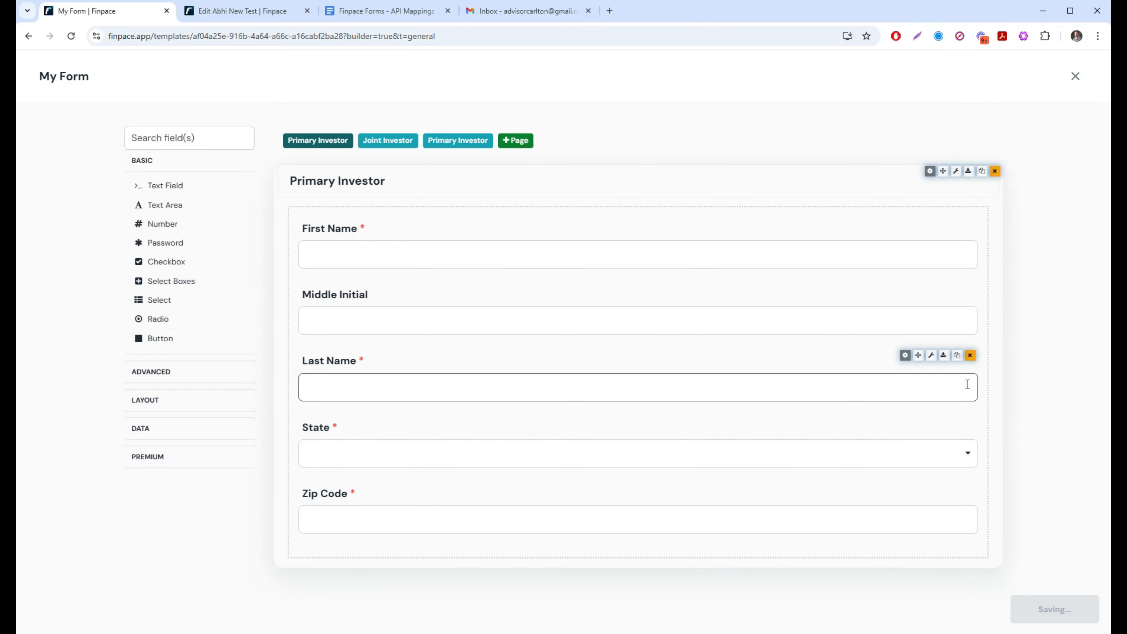
left_click(970, 421)
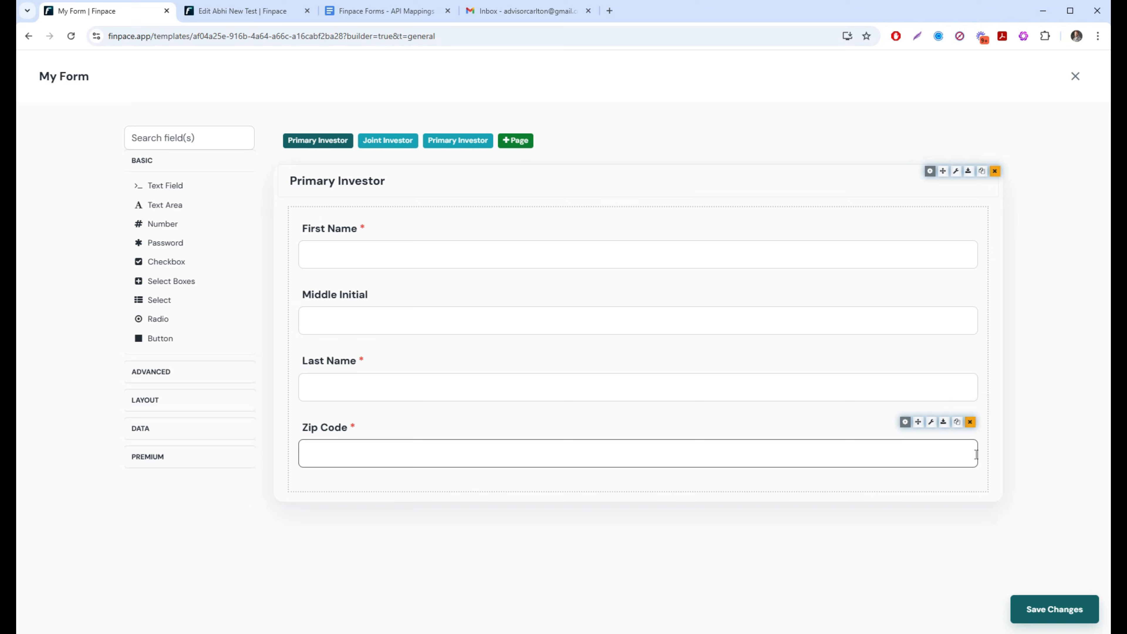
left_click(970, 421)
Copy the Email field from the Joint Investor page and paste it below Last Name on the original Primary Investor page
left_click(383, 141)
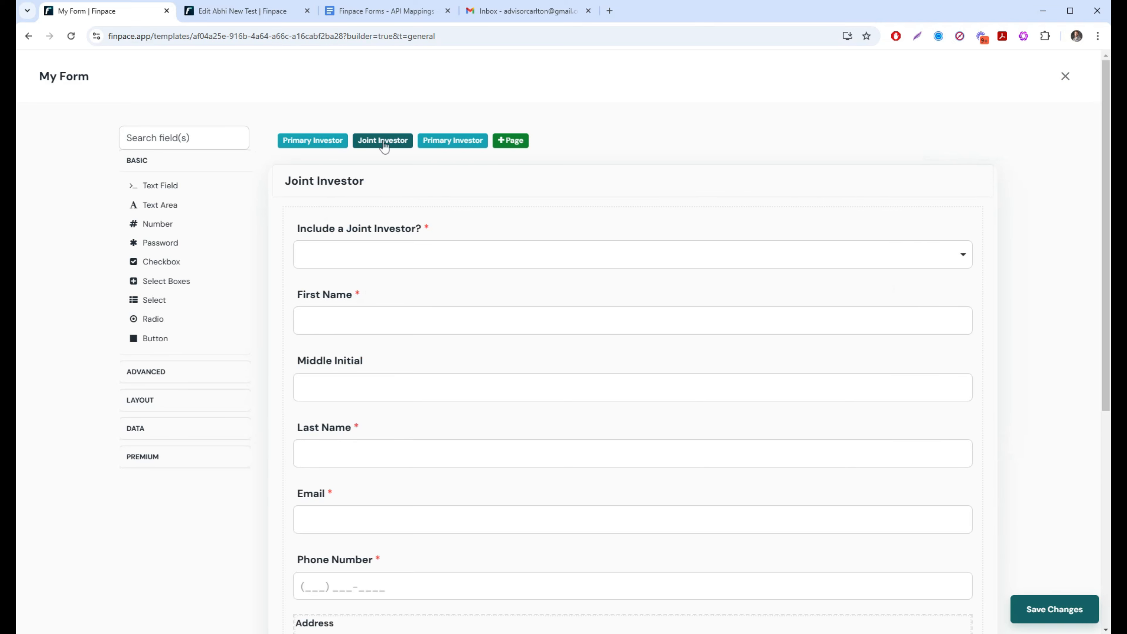
scroll(415, 309, "down", 2)
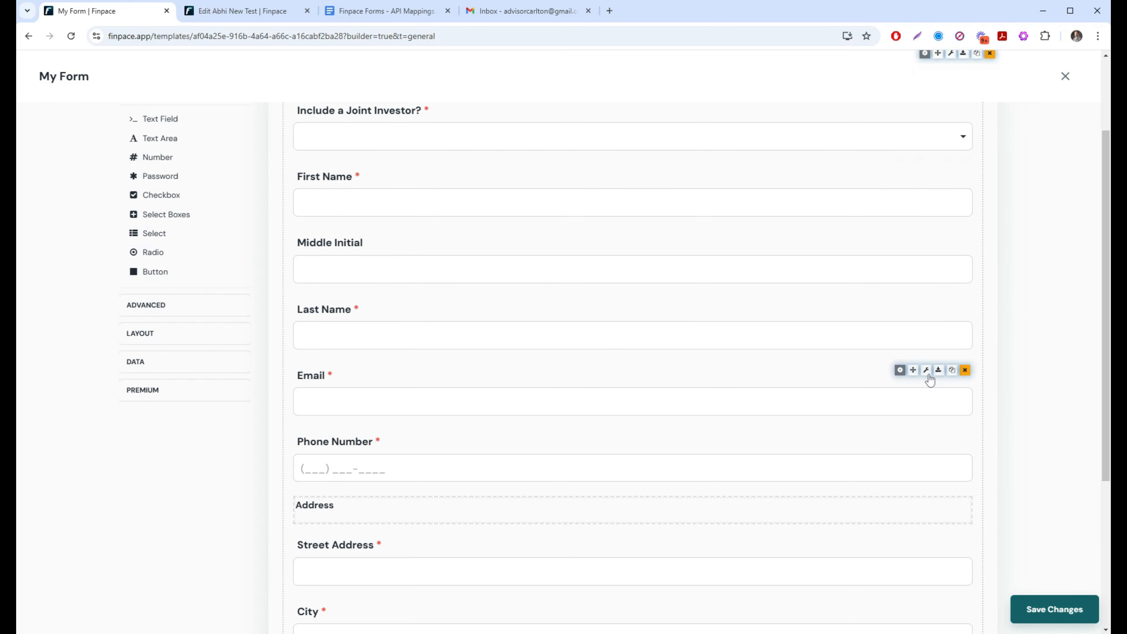
scroll(769, 324, "up", 2)
left_click(312, 141)
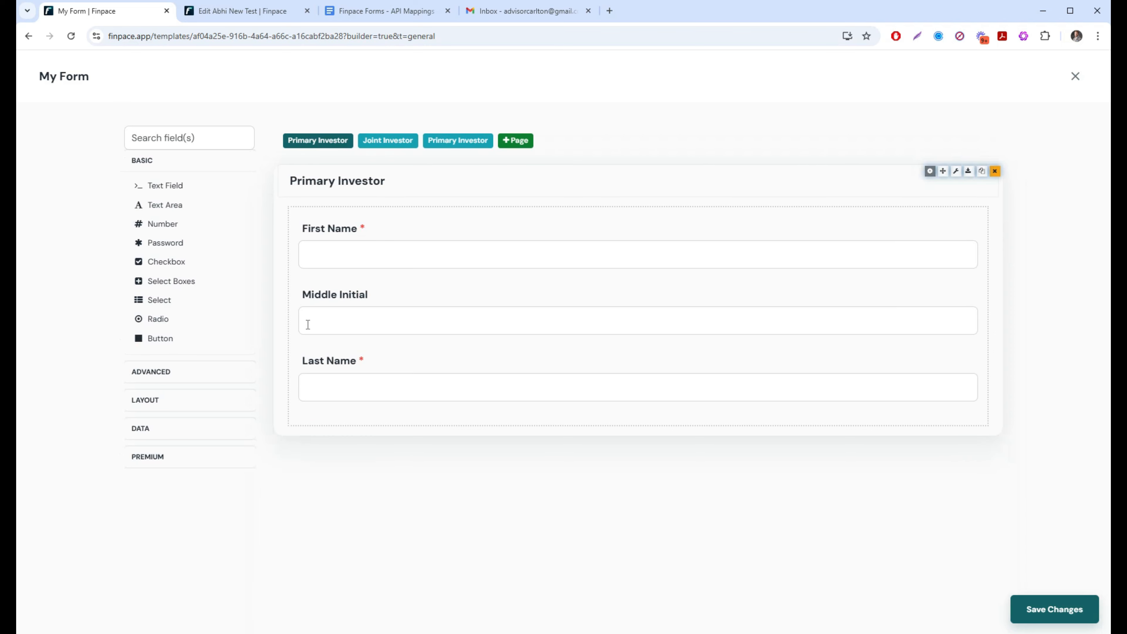
left_click(956, 356)
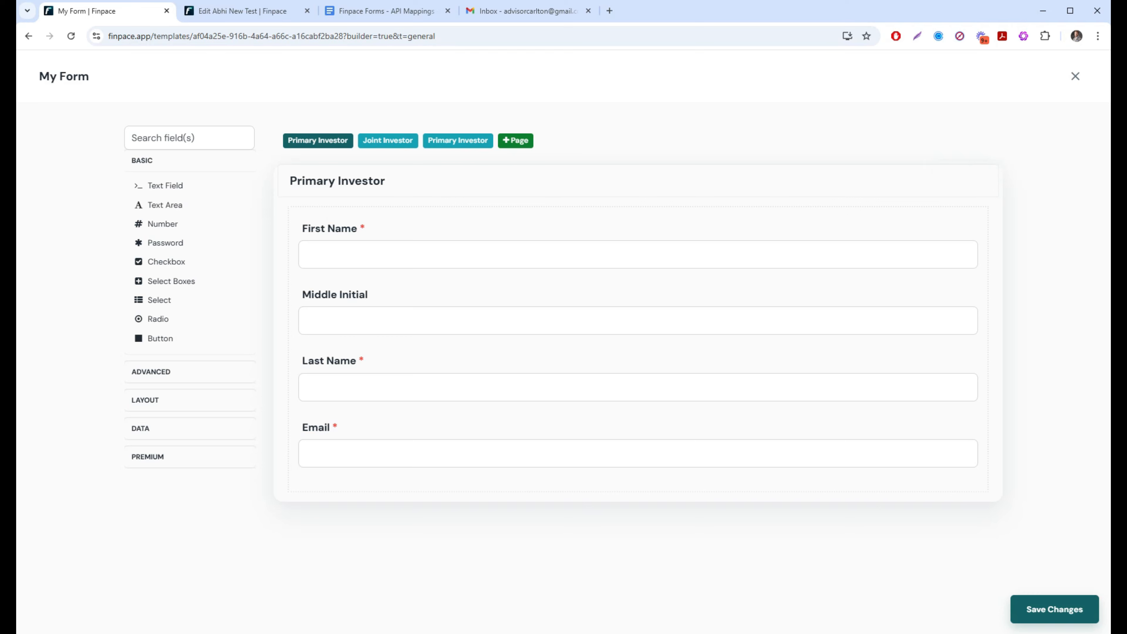
Save the form changes and close the template builder
left_click(1053, 607)
left_click(1067, 84)
left_click(1075, 76)
Visit the Templates Library, return to My Templates and reopen My Form in the template builder
left_click(83, 264)
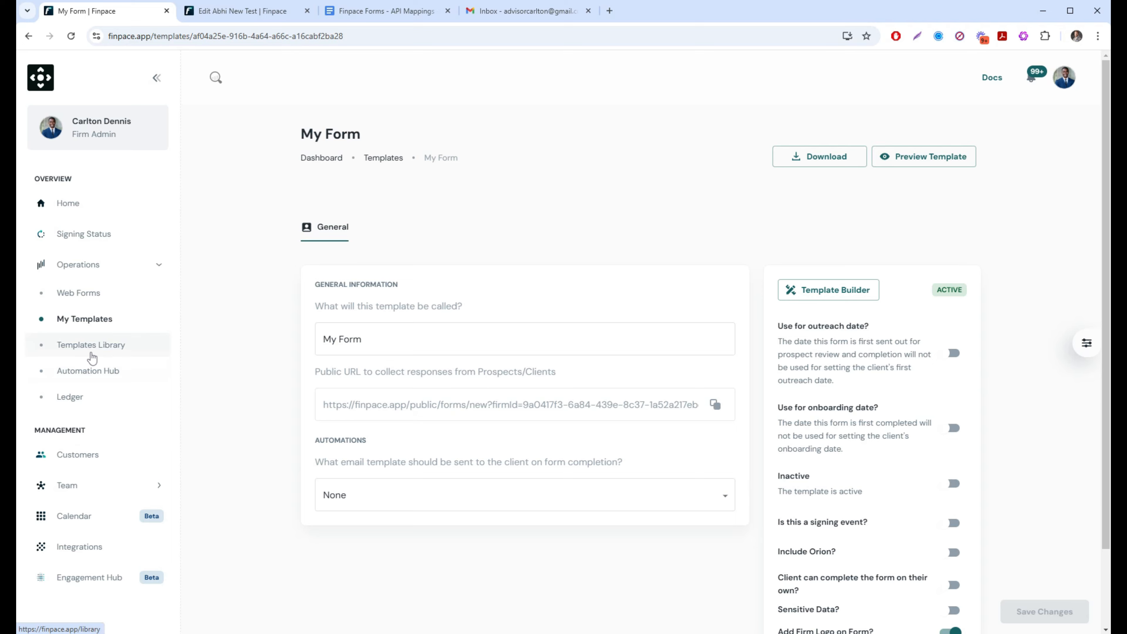
left_click(91, 351)
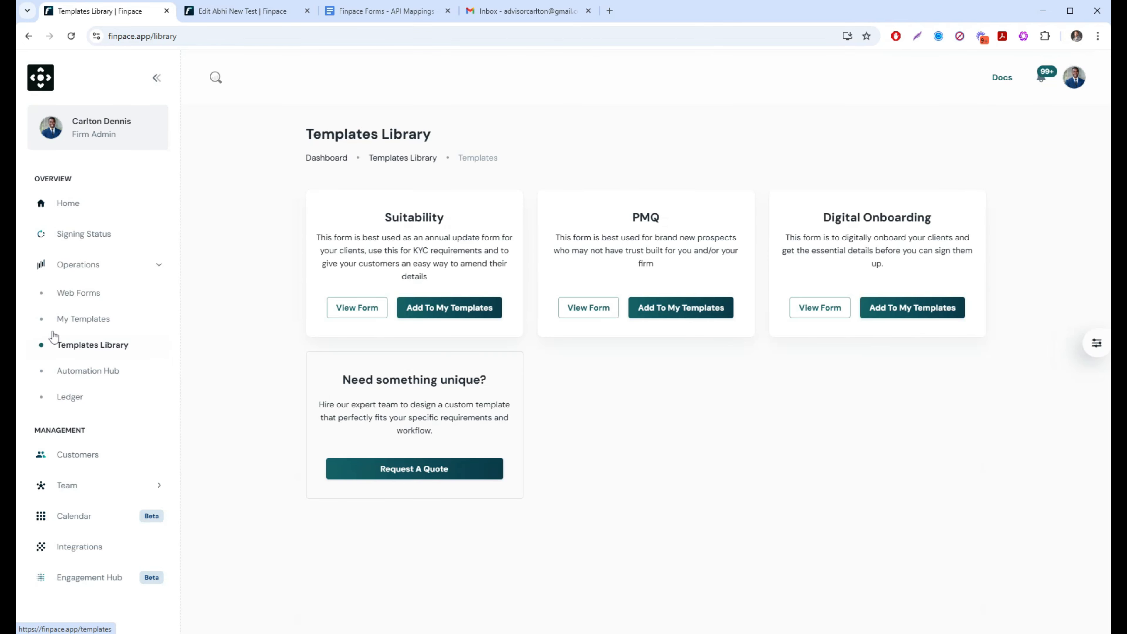
left_click(79, 319)
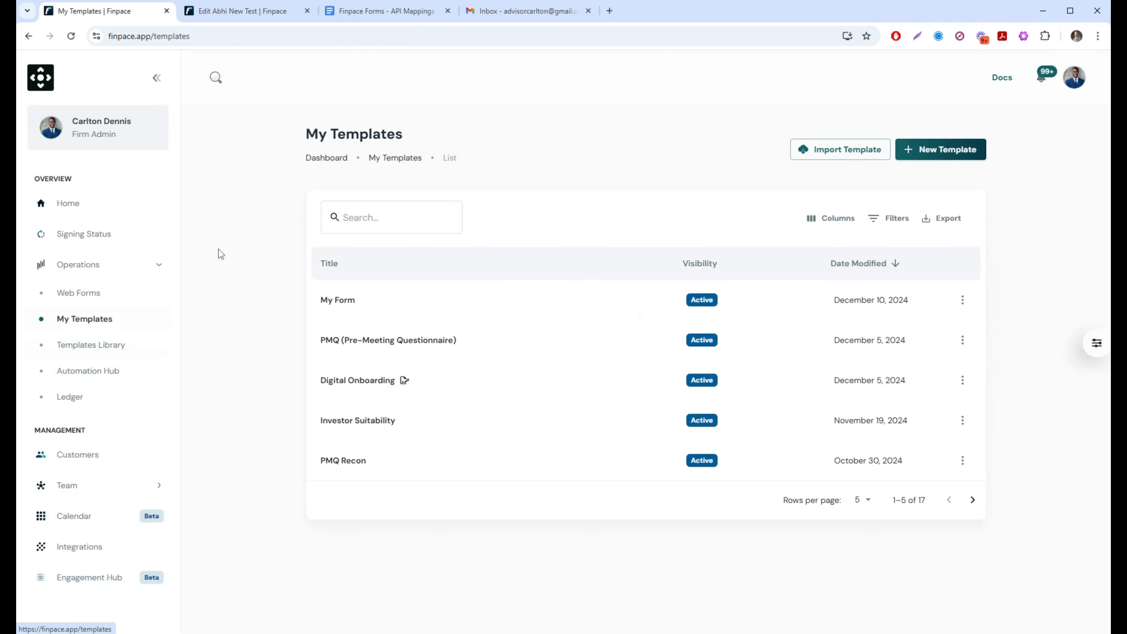
left_click(331, 307)
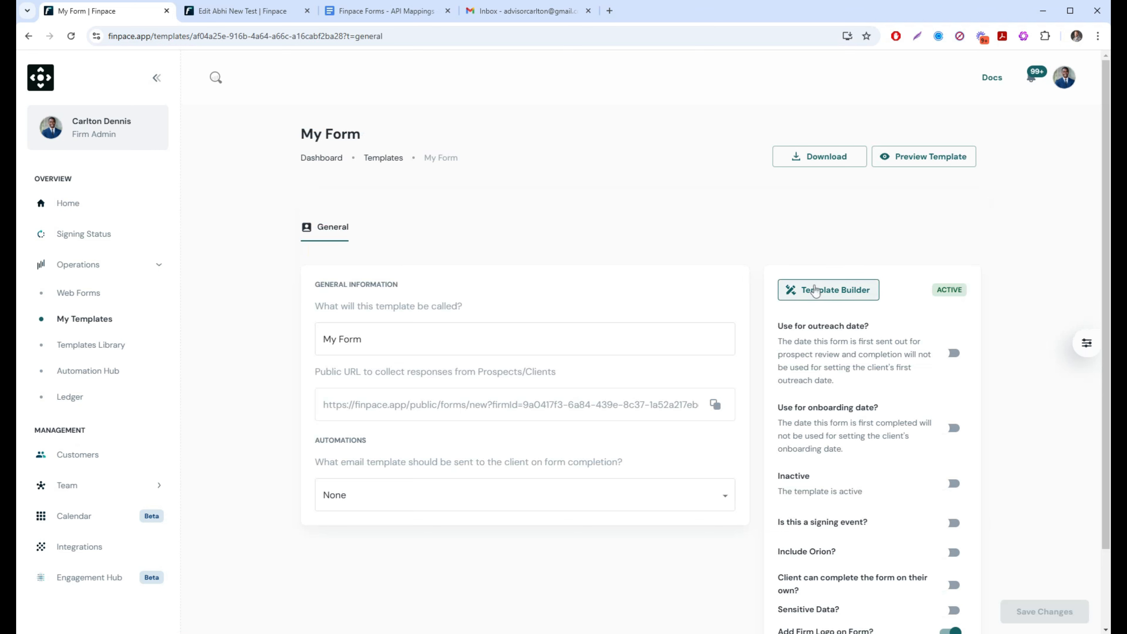
left_click(834, 294)
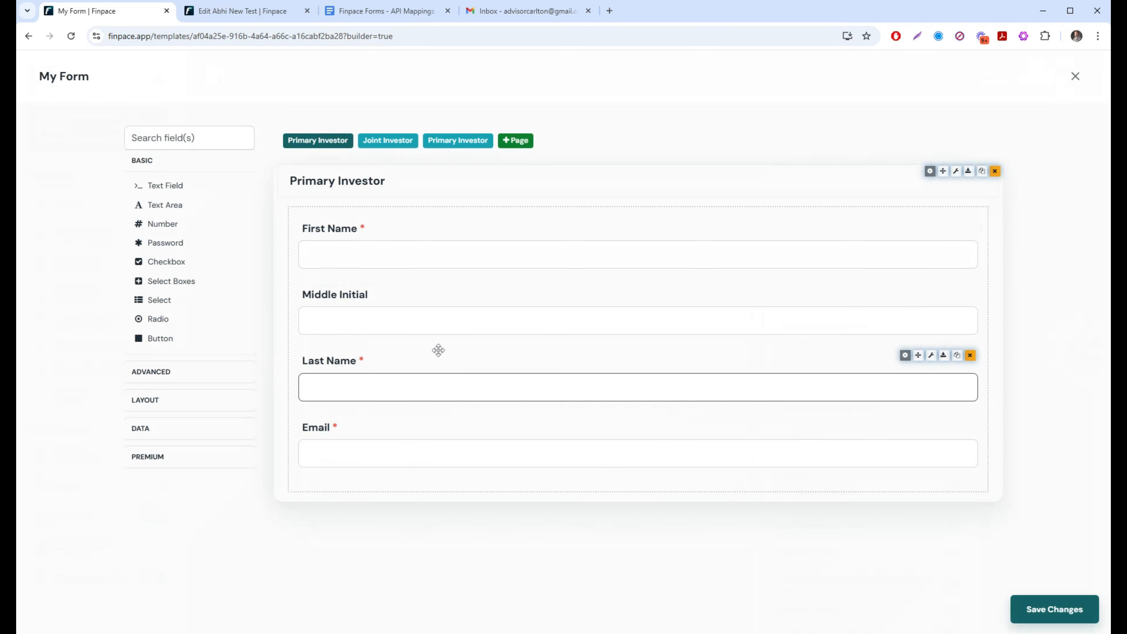
Consult the API Mappings document, set the API property name of the first Primary Investor page's Email field to "email", and save the component
left_click(405, 144)
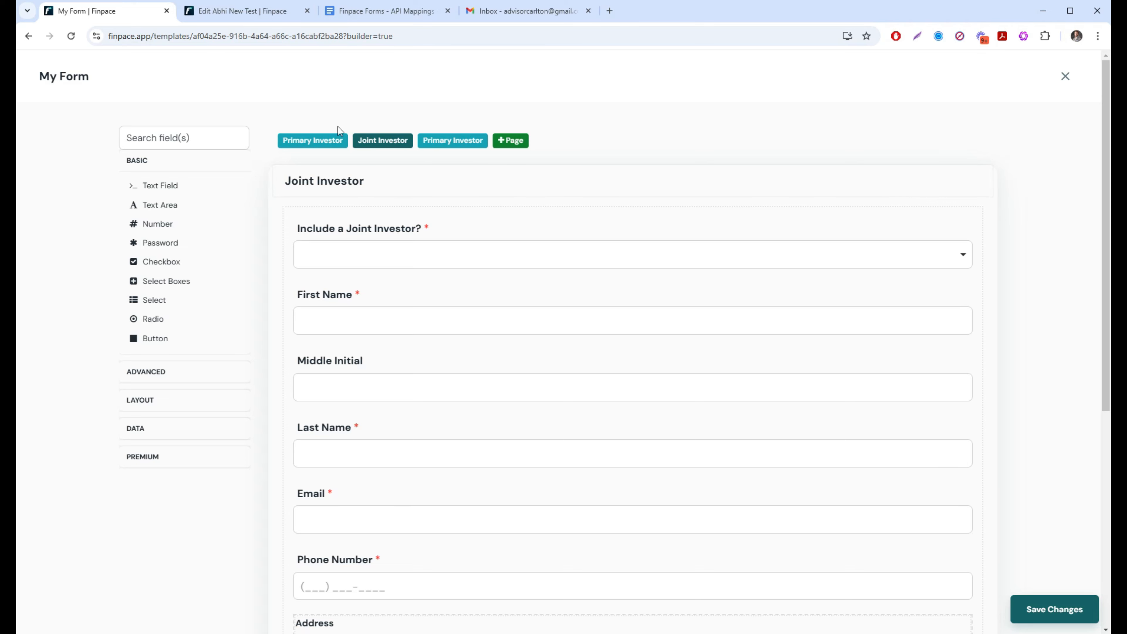
left_click(313, 141)
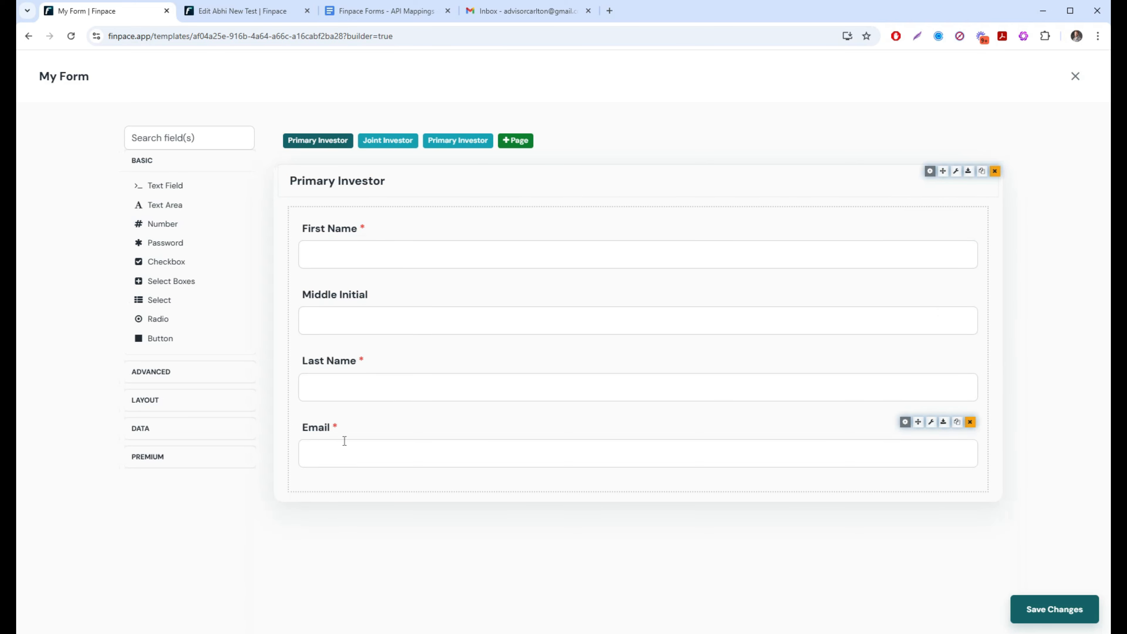
left_click(904, 421)
left_click(277, 117)
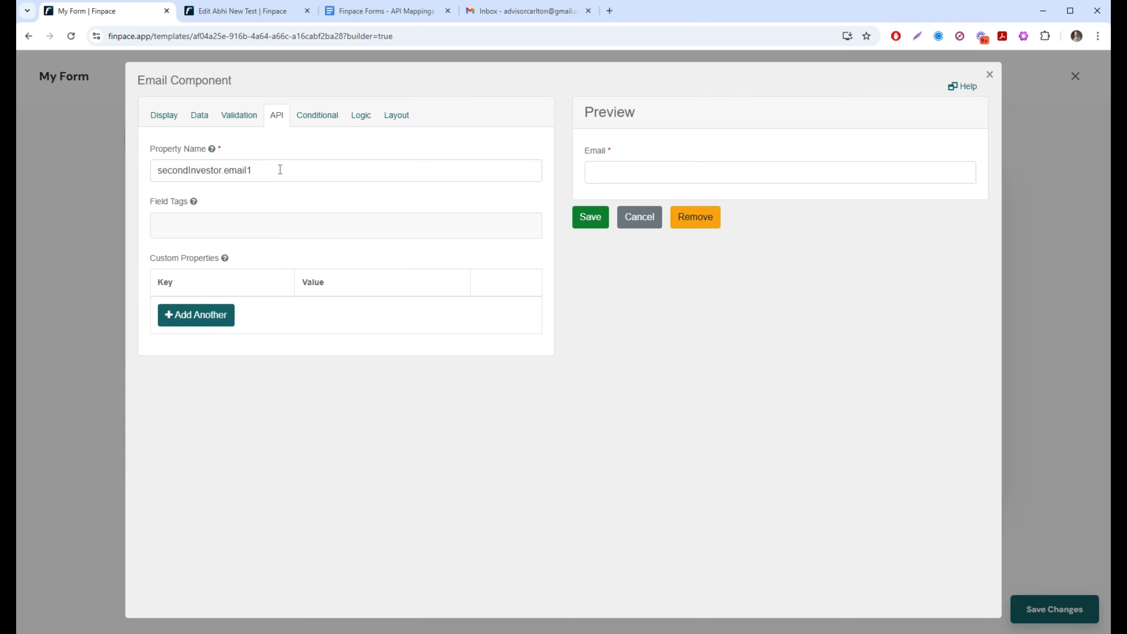
left_click(390, 11)
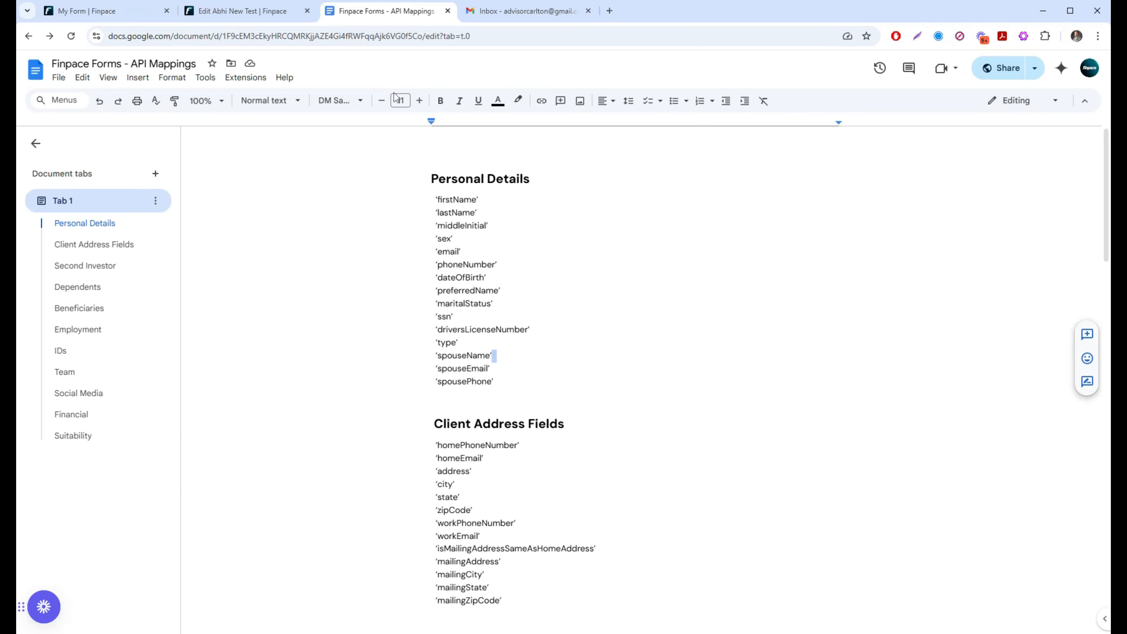
scroll(544, 402, "down", 4)
scroll(522, 499, "up", 3)
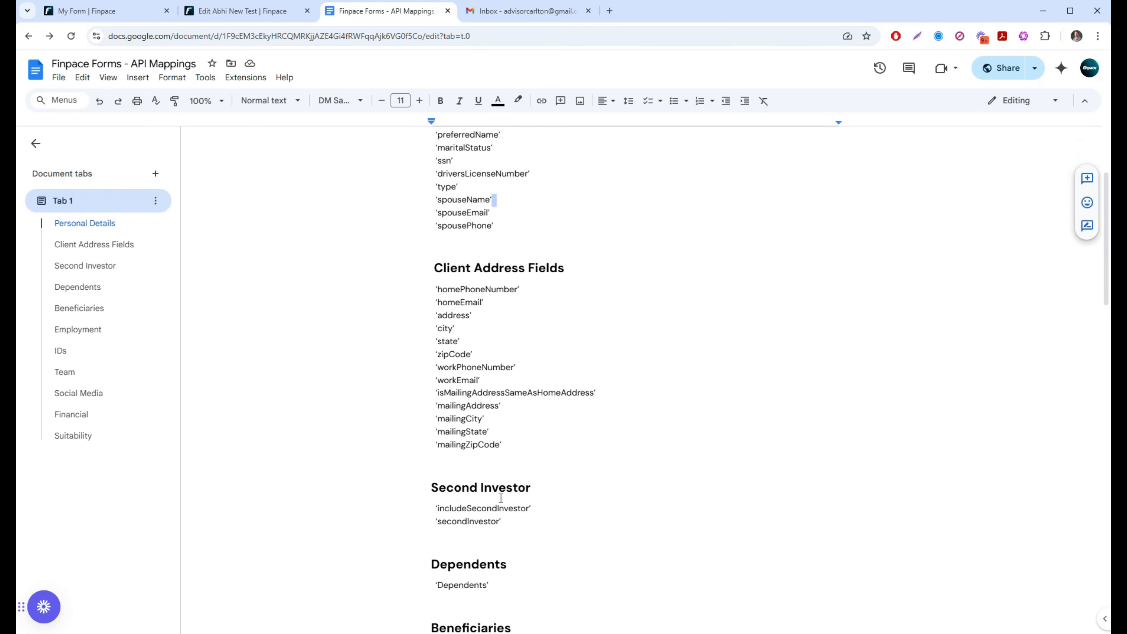
left_click(104, 11)
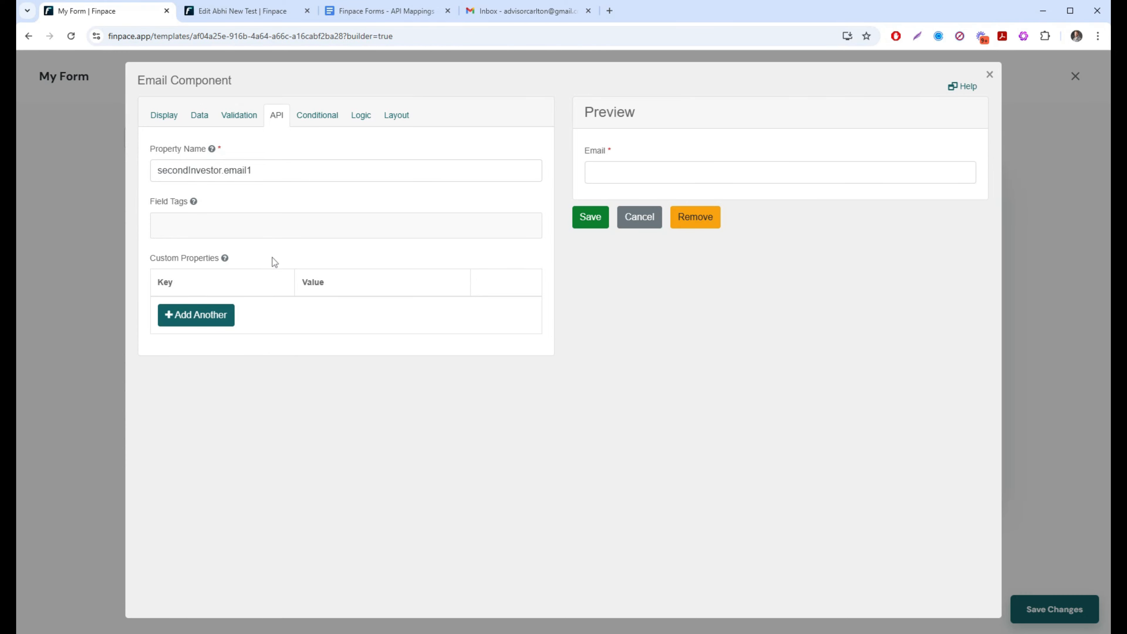
triple_click(262, 169)
type("email")
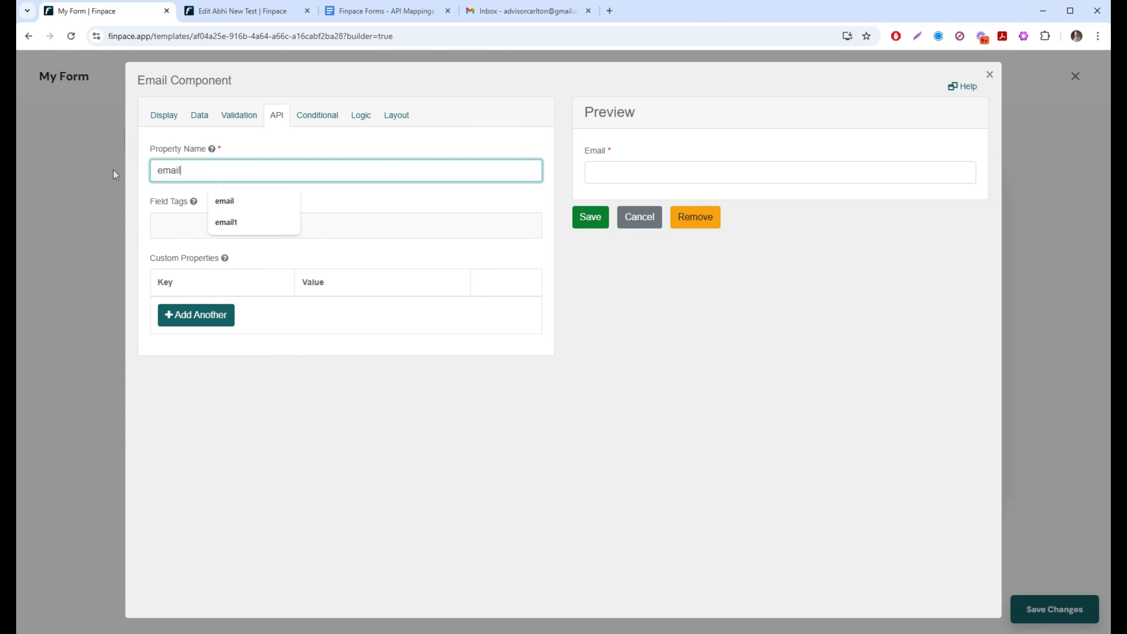
left_click(590, 217)
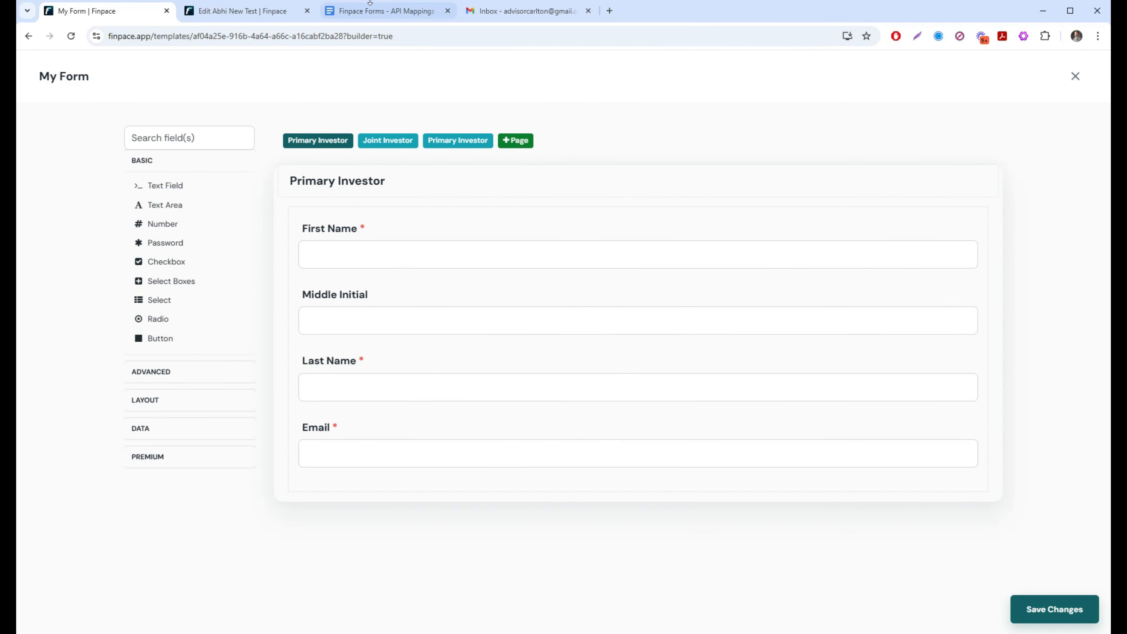
Check the API Mappings document again and save the changes to My Form
left_click(375, 11)
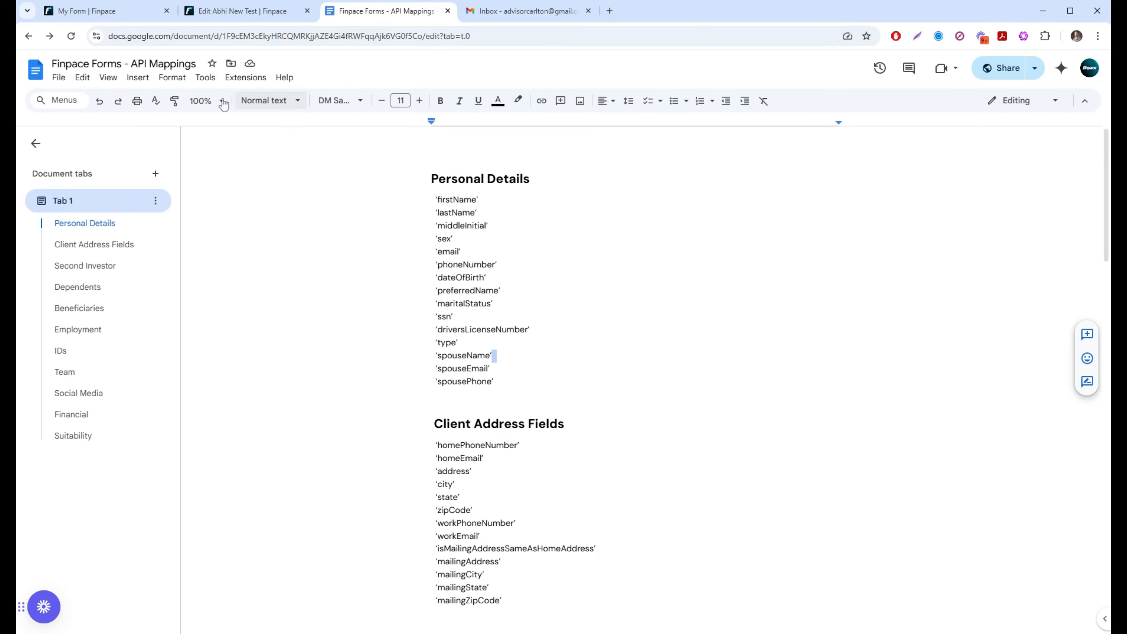
left_click(101, 10)
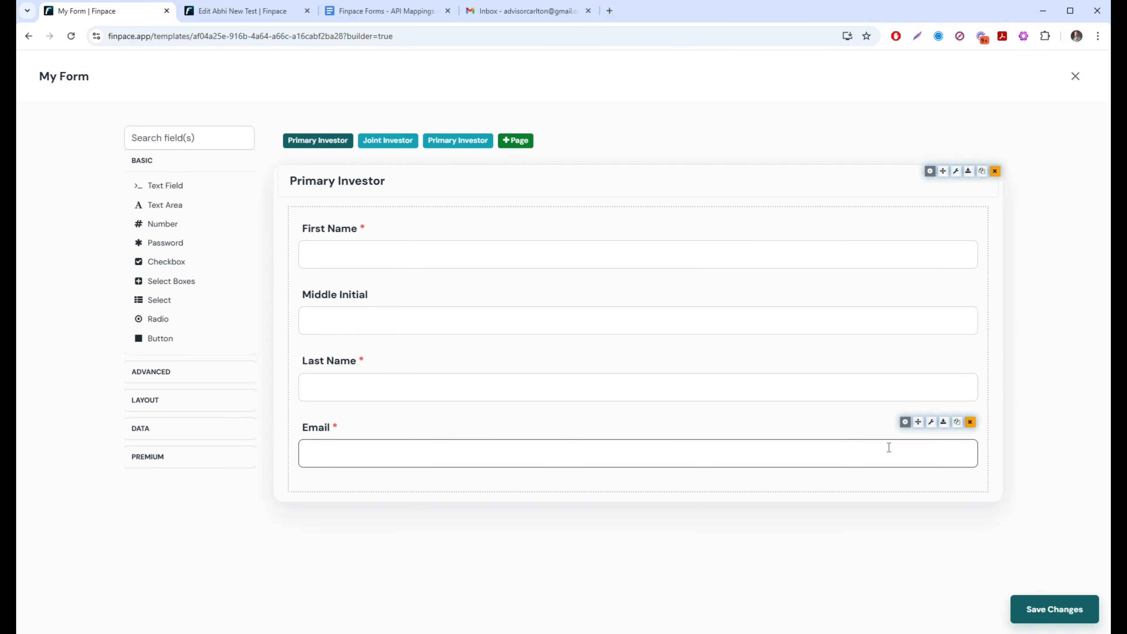
left_click(1021, 608)
Review the fields on the Joint Investor page from the joint investor question down to the zip code
left_click(402, 153)
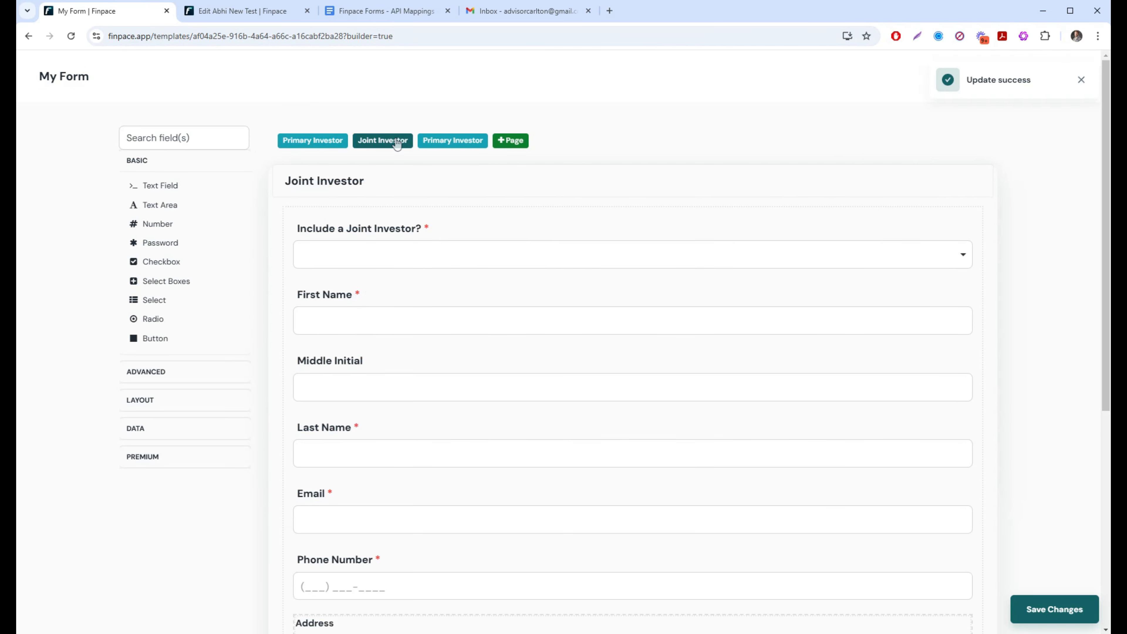
scroll(483, 317, "down", 3)
scroll(680, 425, "down", 3)
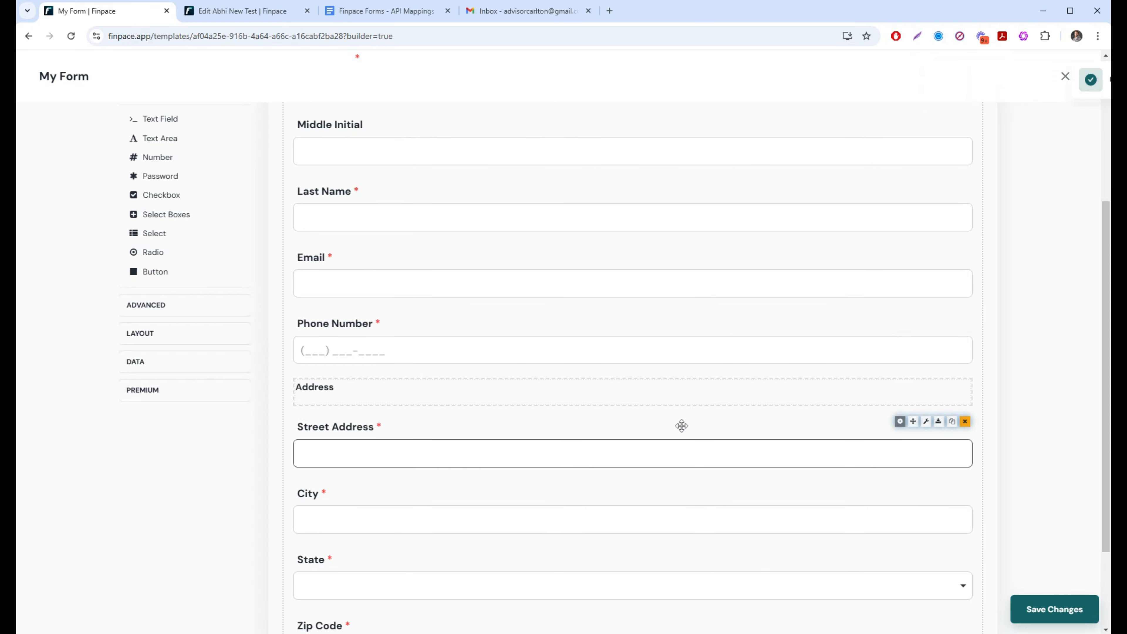
scroll(576, 398, "down", 3)
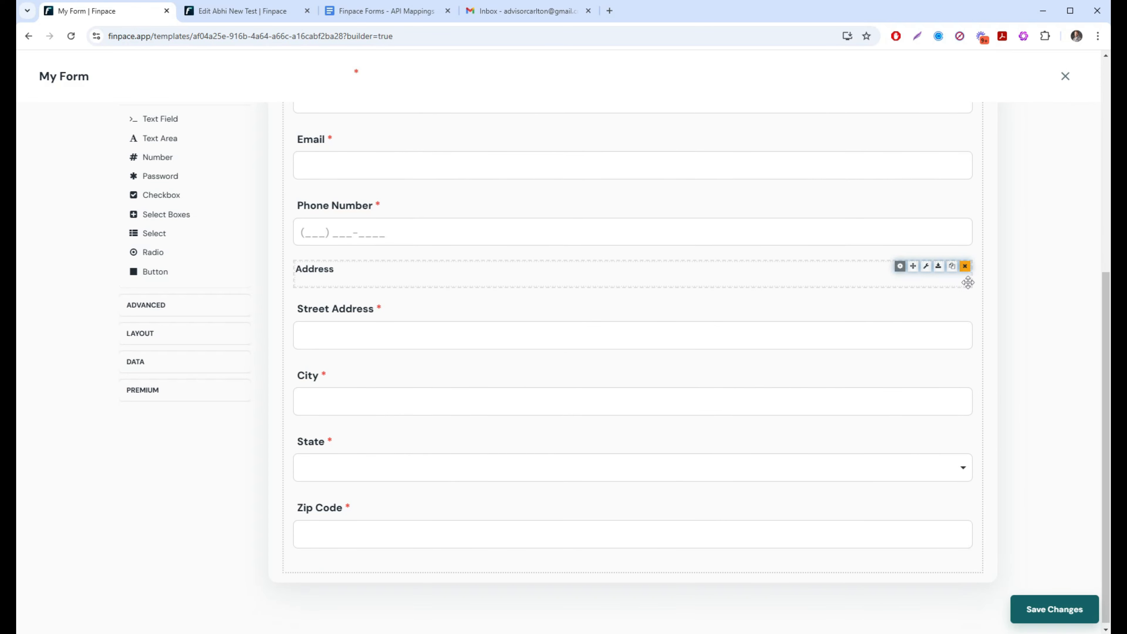
scroll(531, 422, "up", 9)
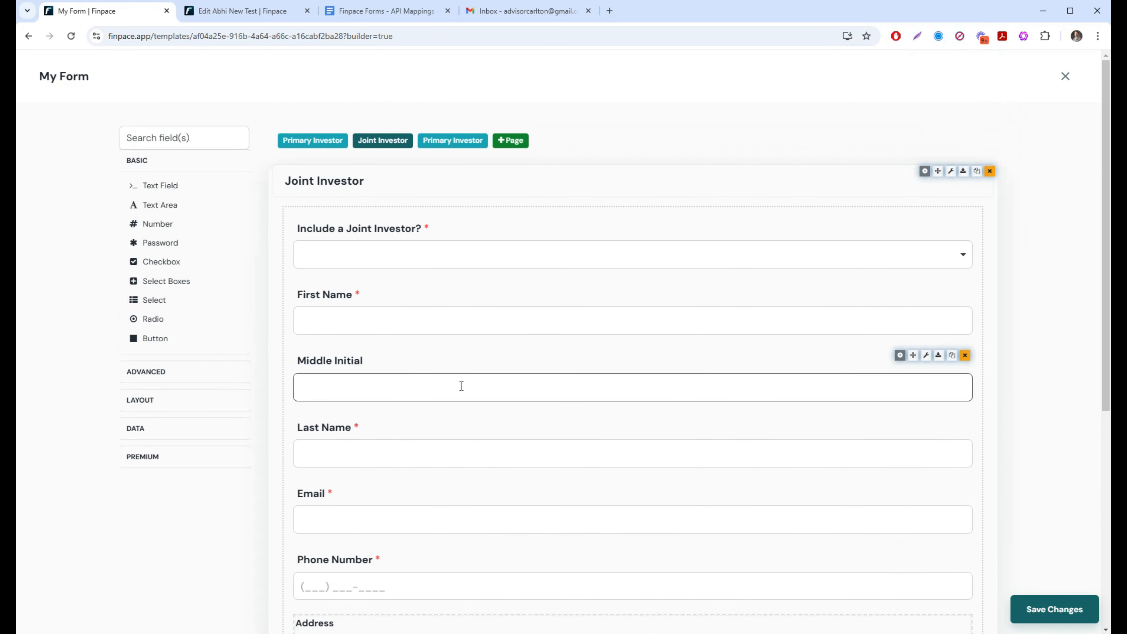
Retitle the second Primary Investor page, which holds the address fields, as "Primary Address" and save the component
left_click(450, 143)
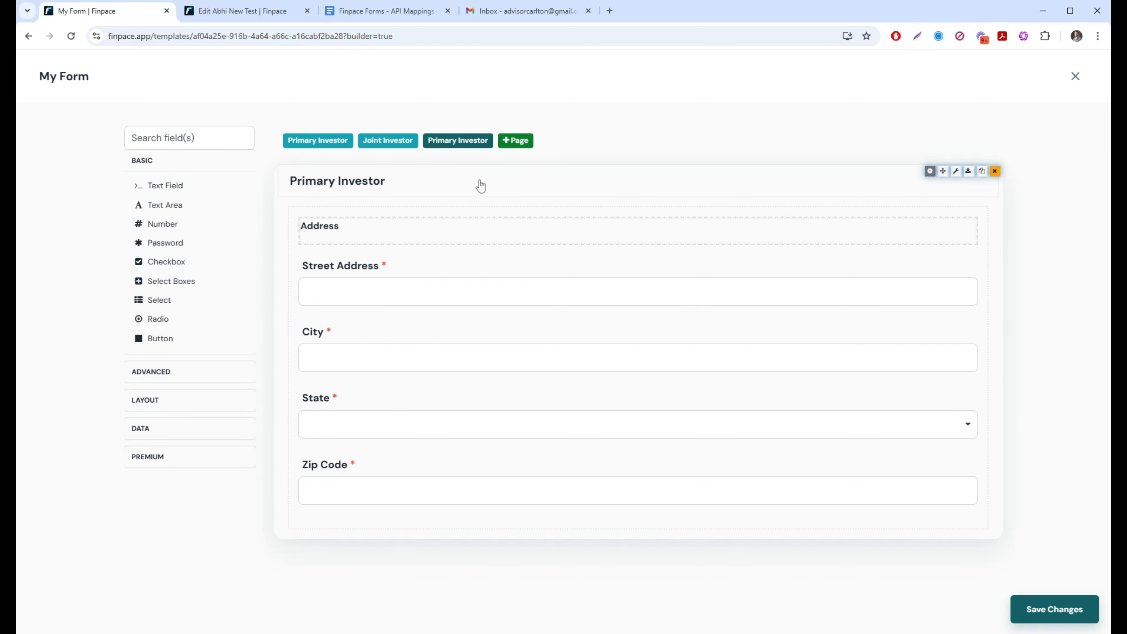
left_click(930, 173)
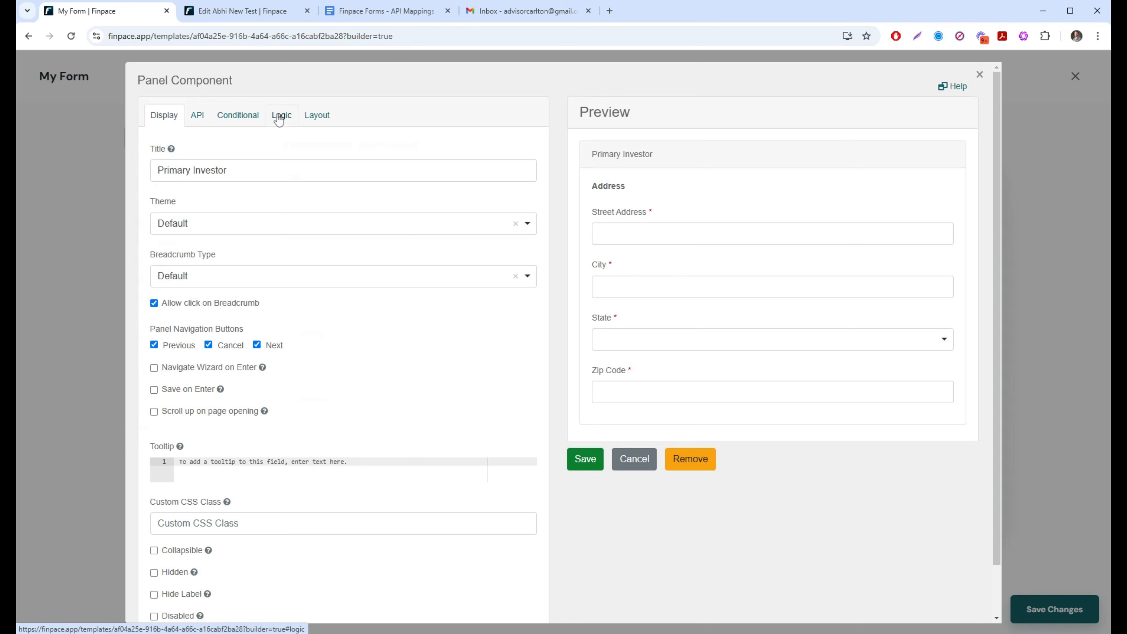
left_click(196, 115)
left_click(152, 116)
left_click_drag(226, 171, 130, 169)
type("Prima")
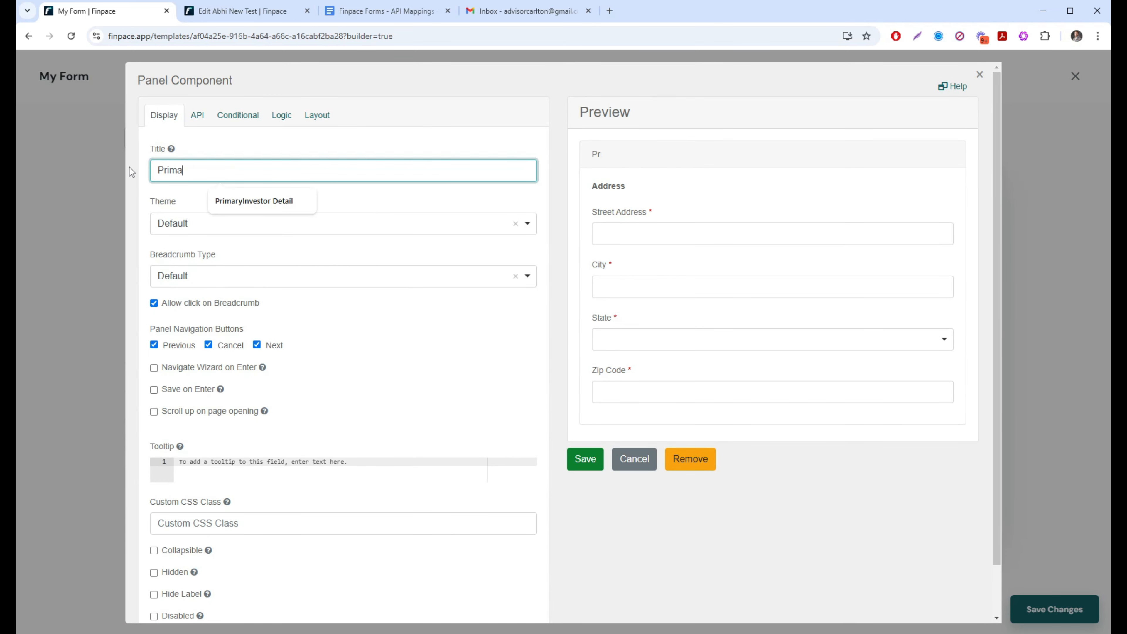
type("ry Address")
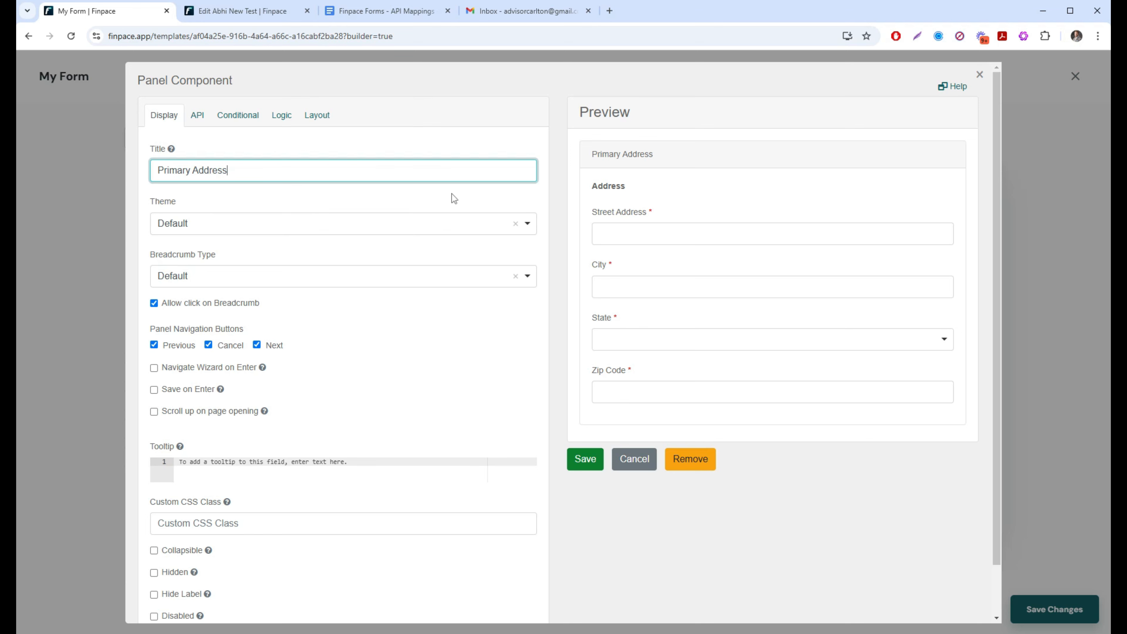
left_click(594, 462)
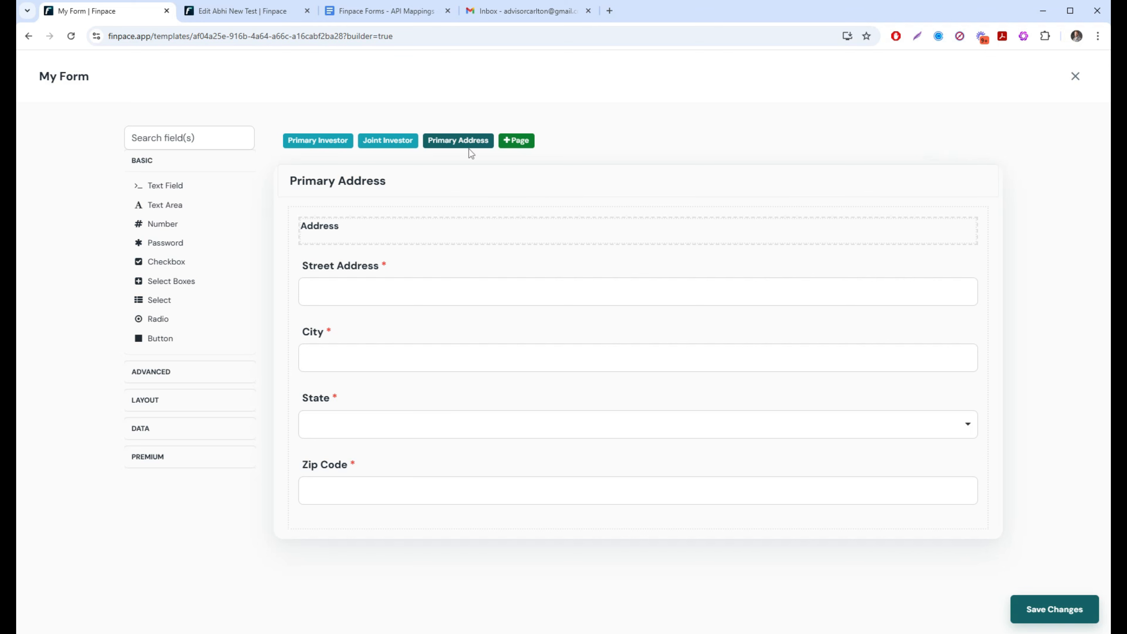
Reorder the pages so Primary Address sits between Primary Investor and Joint Investor, saving the form and repeating the move
left_click_drag(460, 145, 381, 145)
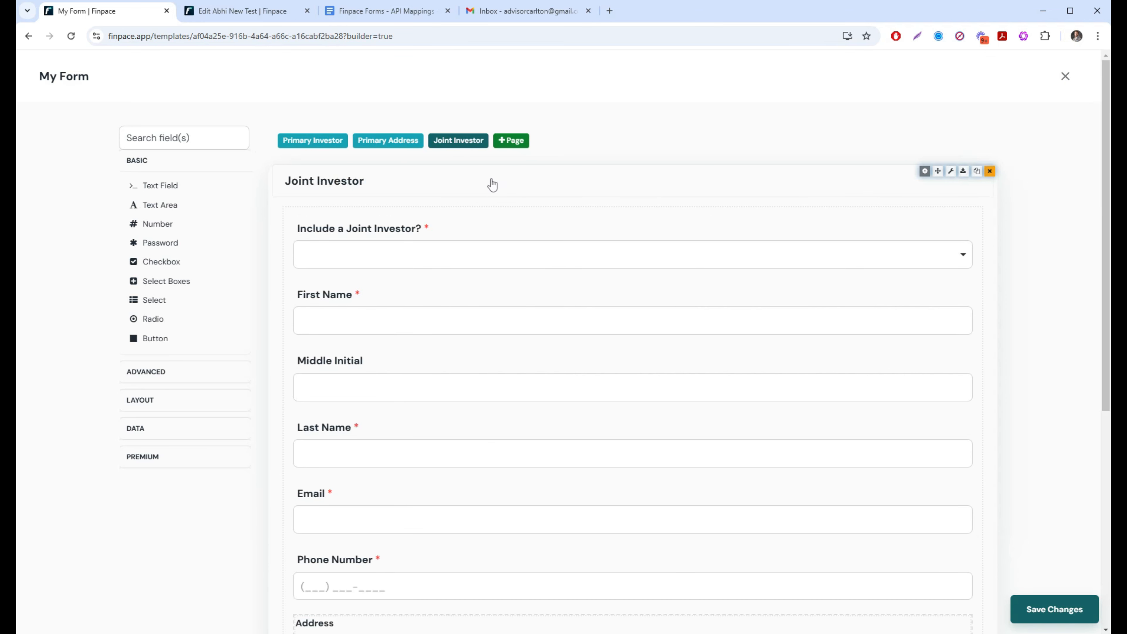
left_click(1047, 612)
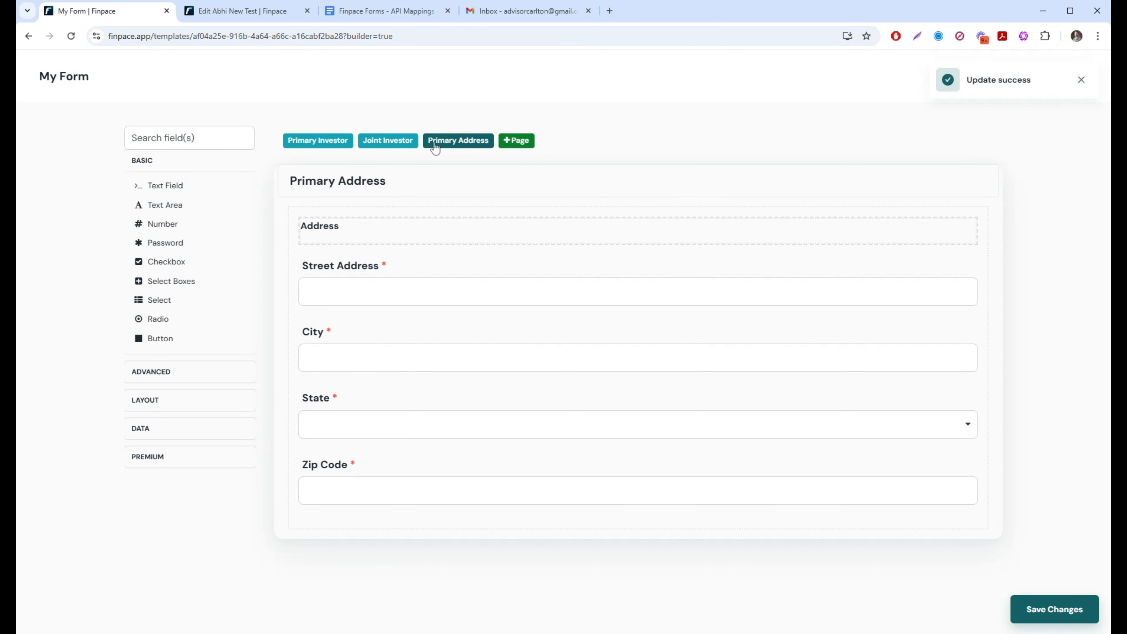
left_click_drag(451, 145, 388, 143)
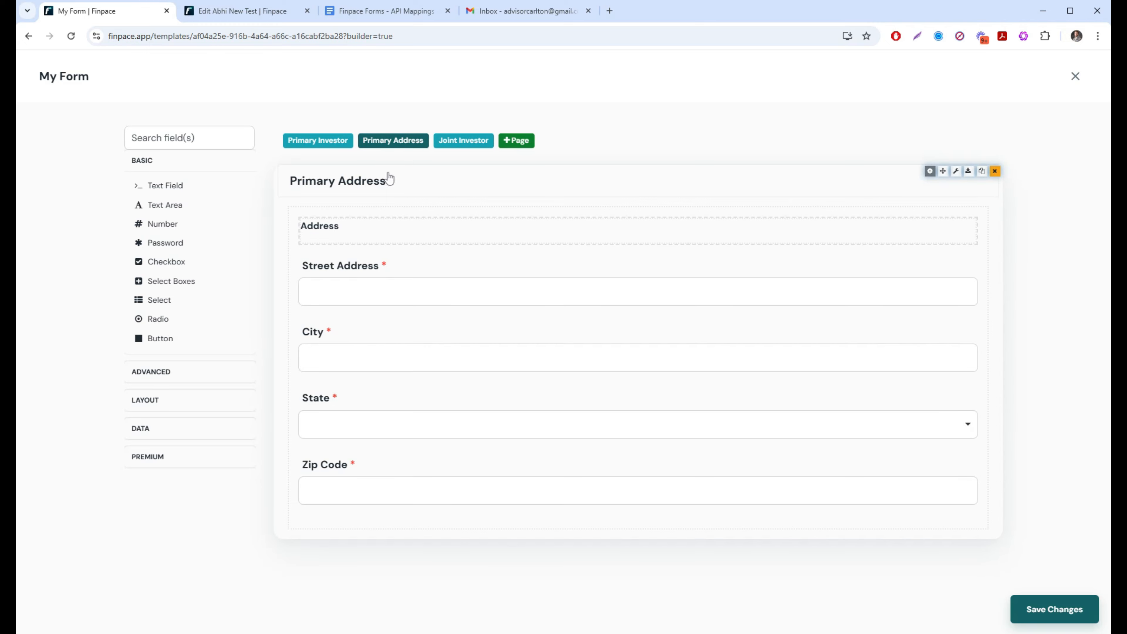
Set the Primary Address page's API property name to "page2" and save the component
left_click(929, 171)
left_click(197, 115)
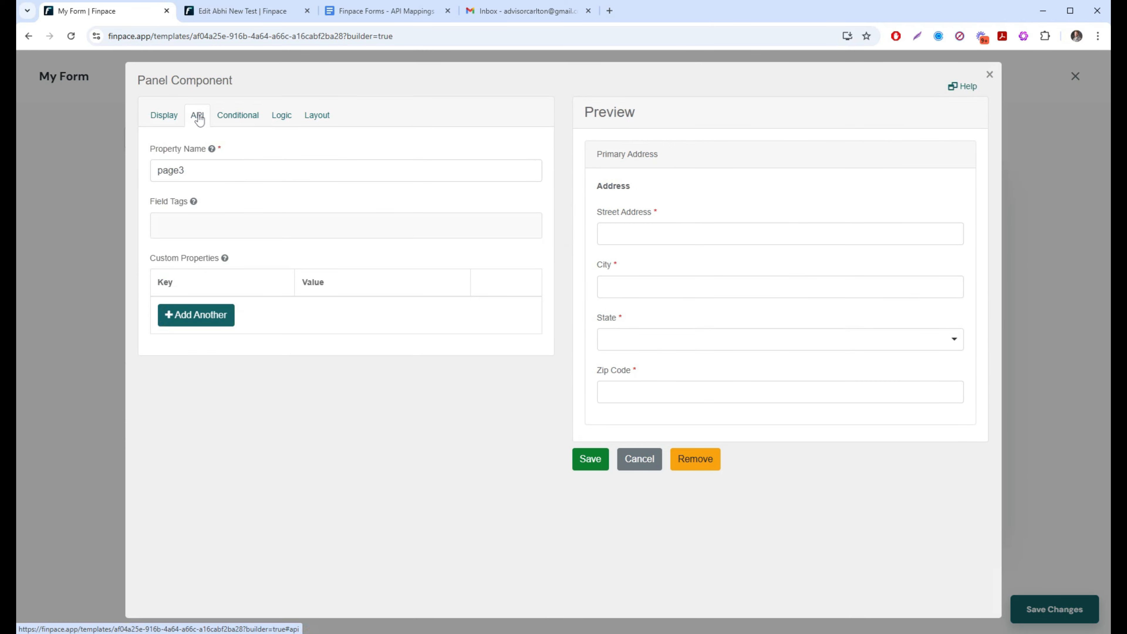
left_click(233, 170)
key("BackSpace")
type("2")
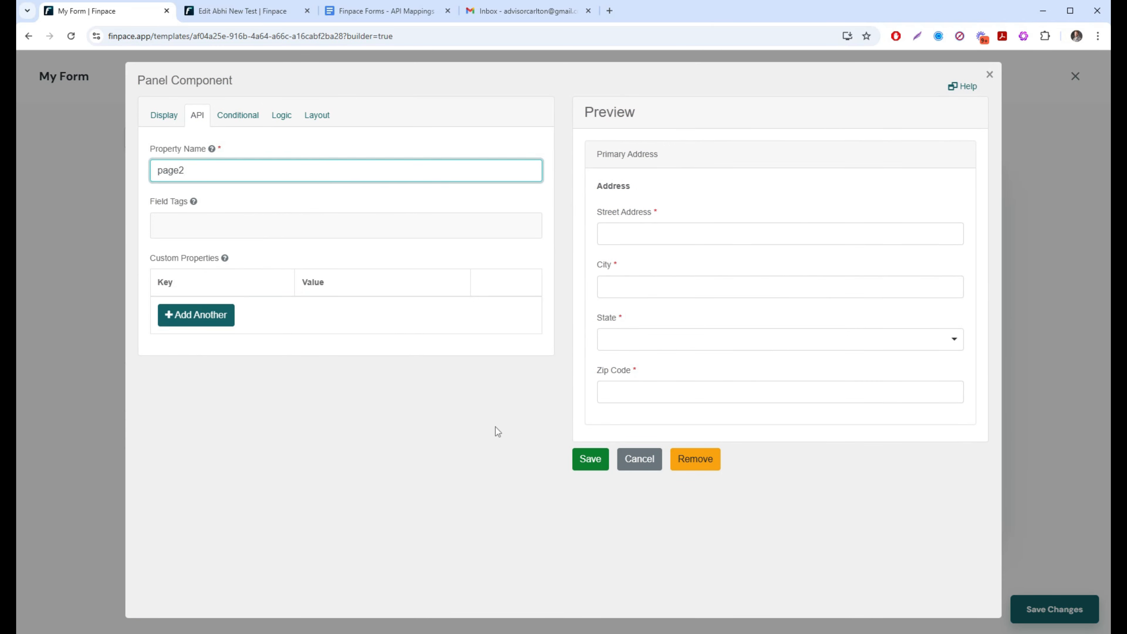
left_click(591, 460)
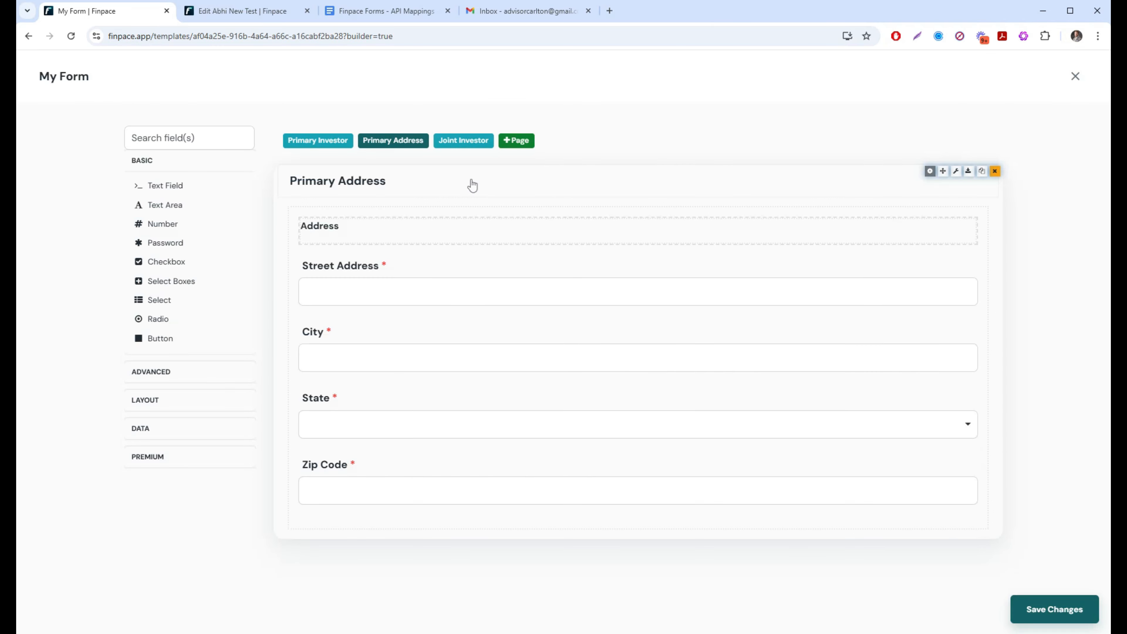
Set the Primary Address page's API property name to "primaryAddress", based on its title, and save the component and the form
left_click(929, 172)
double_click(256, 173)
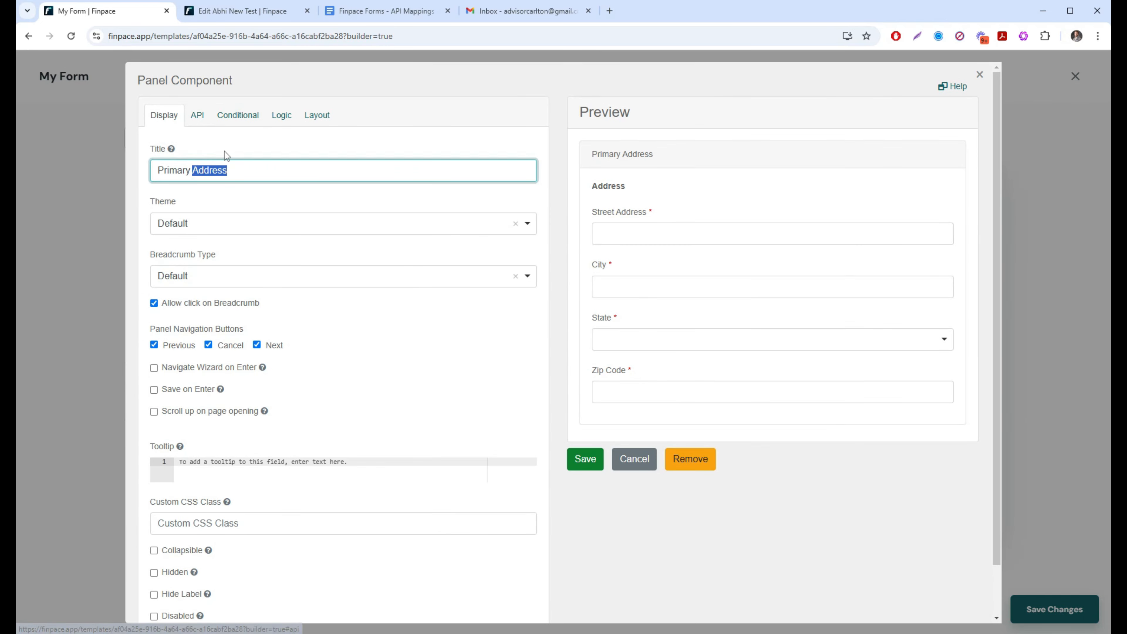
key("ctrl+a")
key("ctrl+c")
left_click(197, 115)
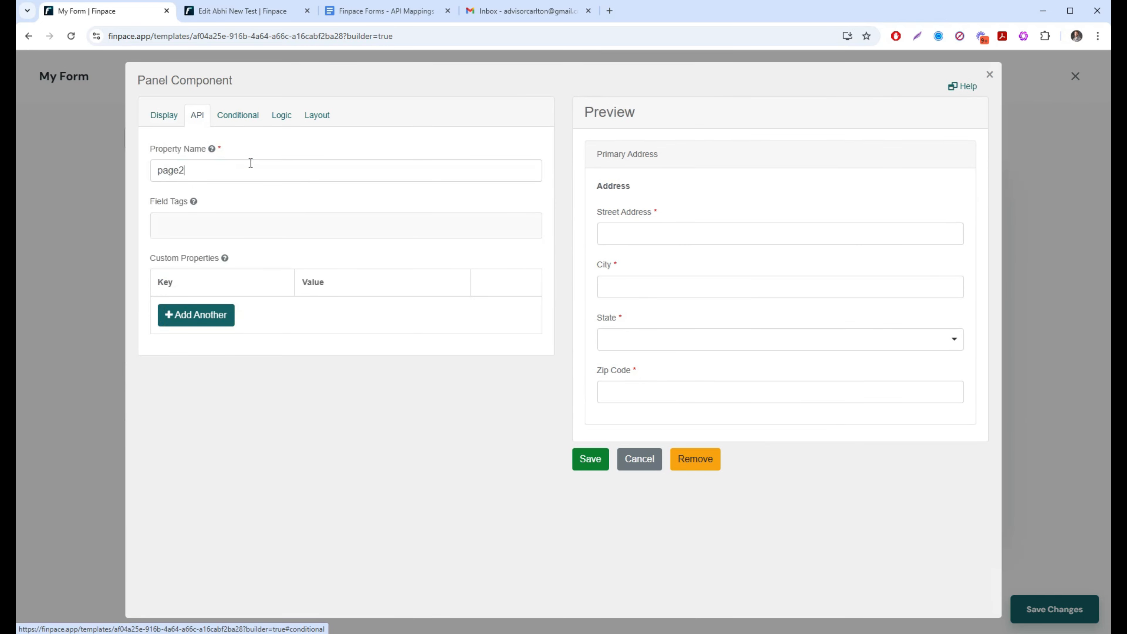
key("ctrl+a")
key("ctrl+v")
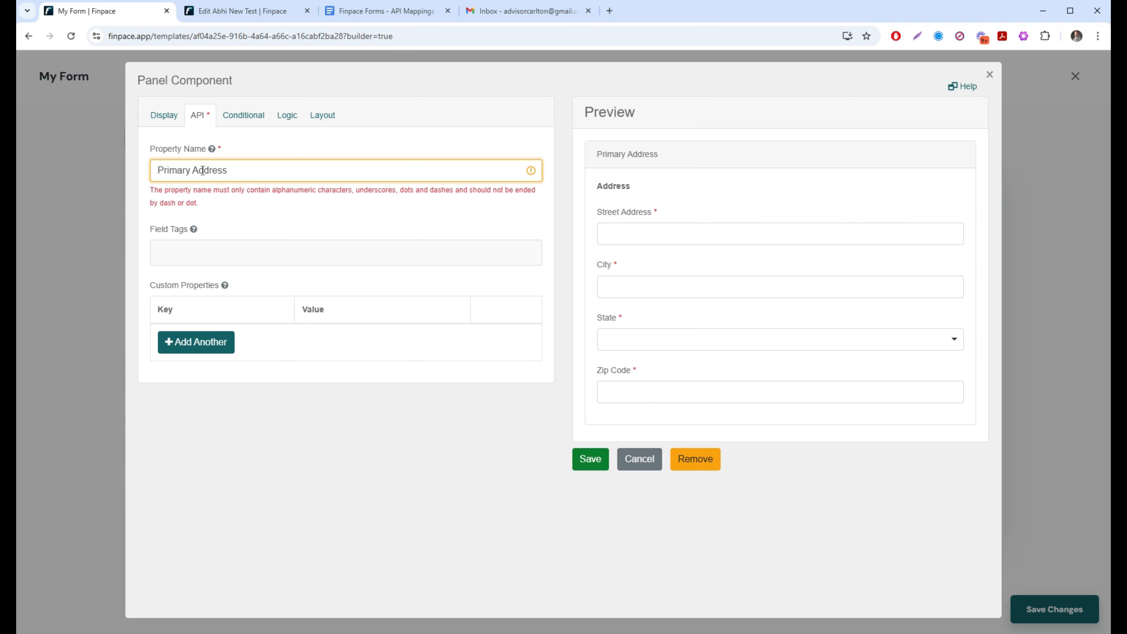
left_click(202, 170)
key("BackSpace")
key("BackSpace")
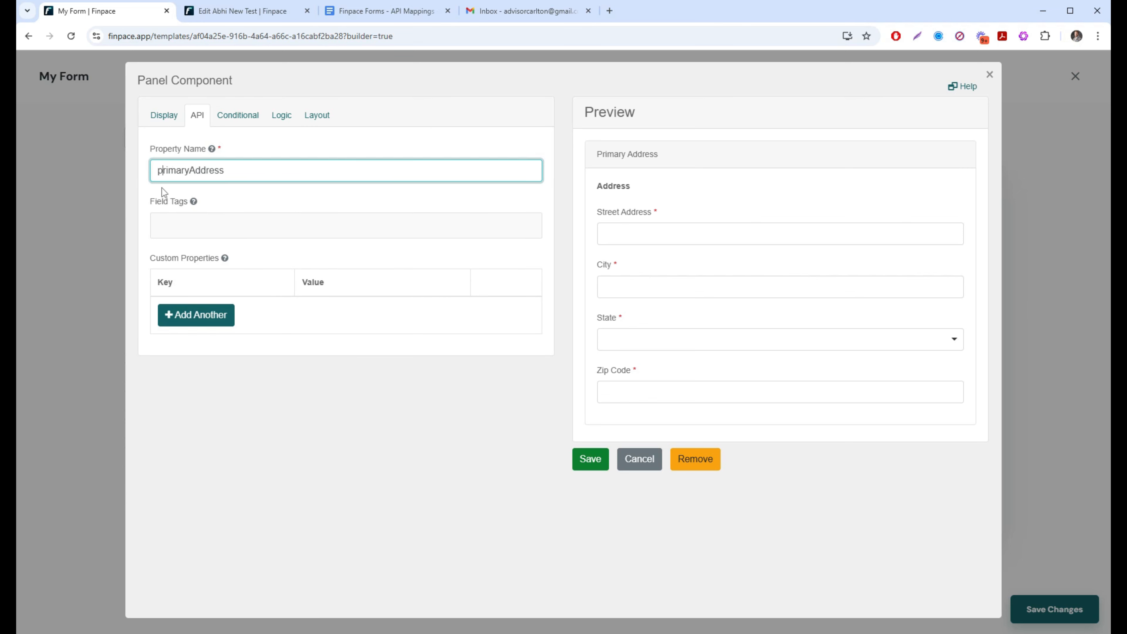
type("p")
left_click(583, 455)
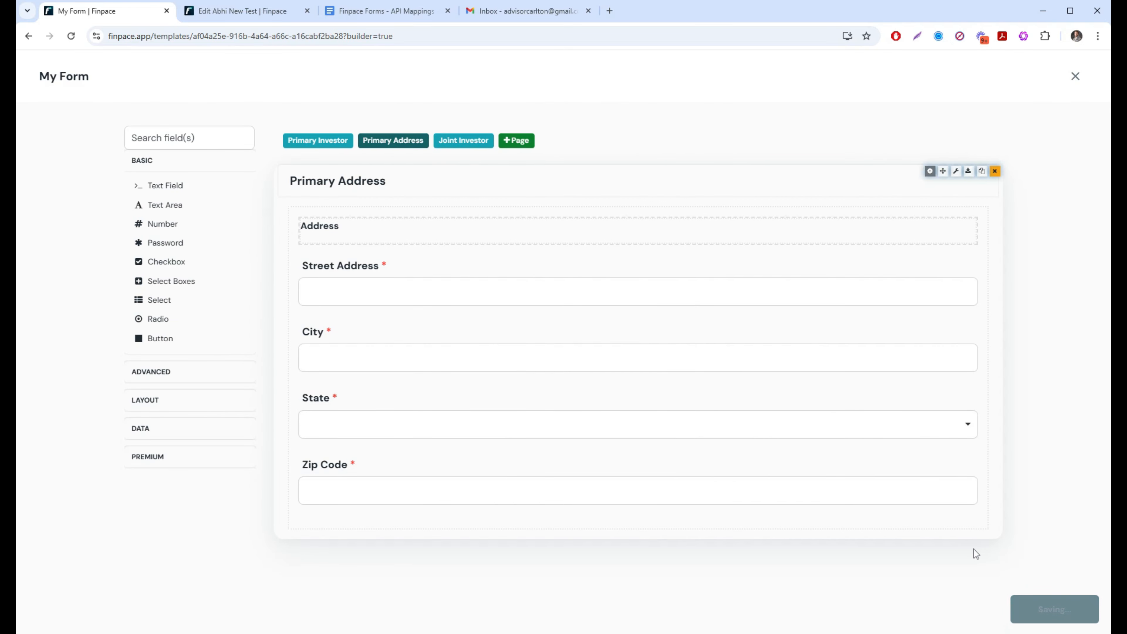
Reload the template builder and check the Primary Address and Primary Investor pages
left_click(72, 37)
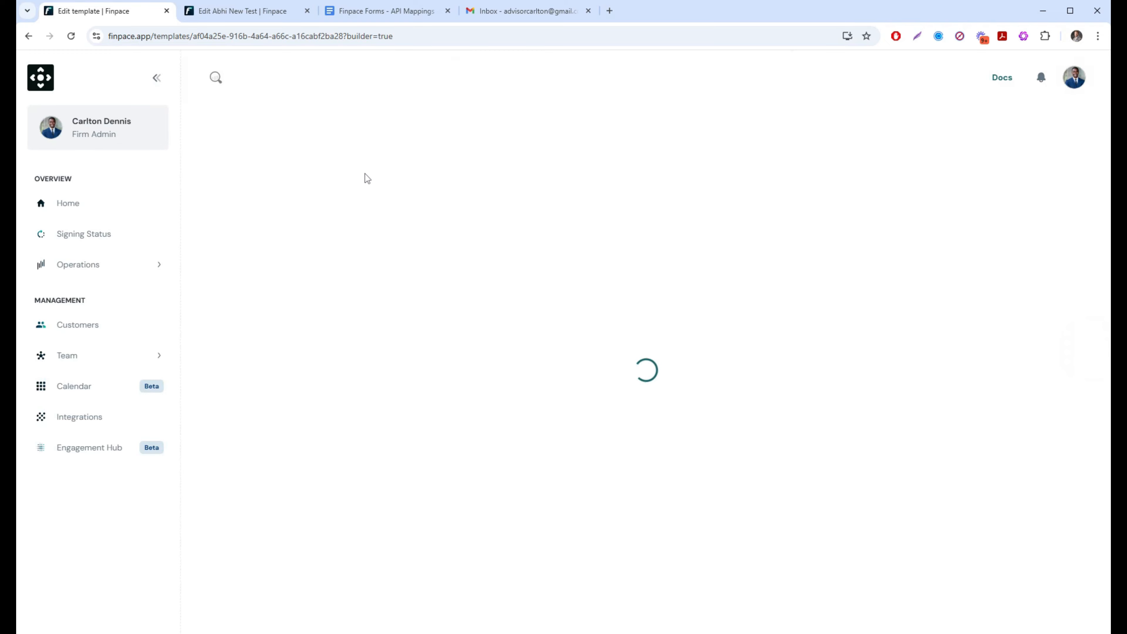
left_click(405, 142)
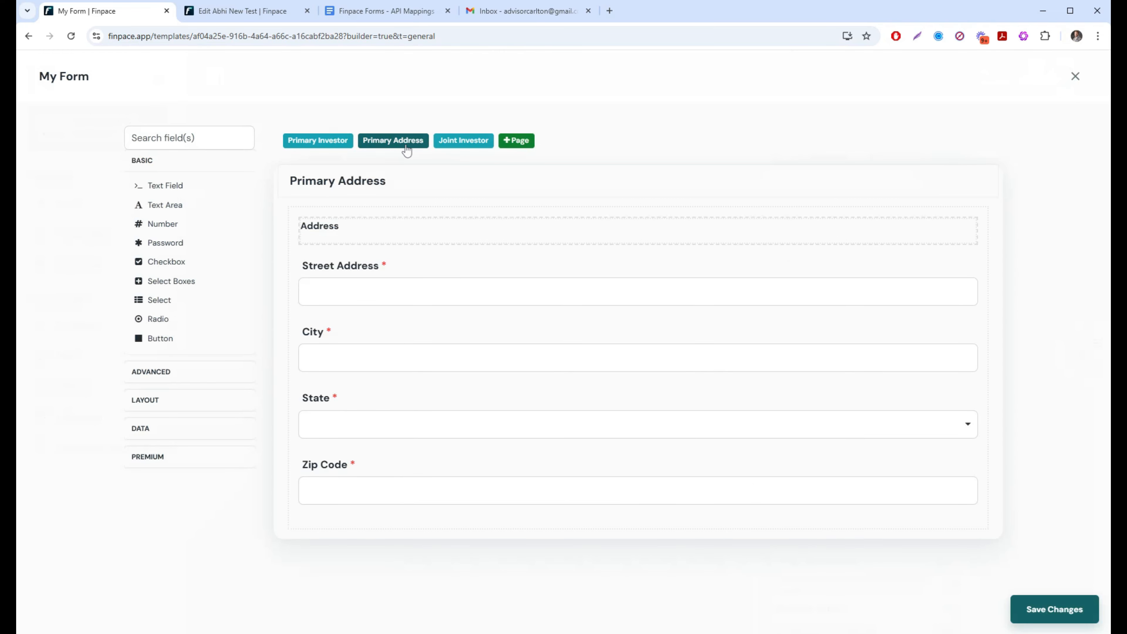
left_click(329, 144)
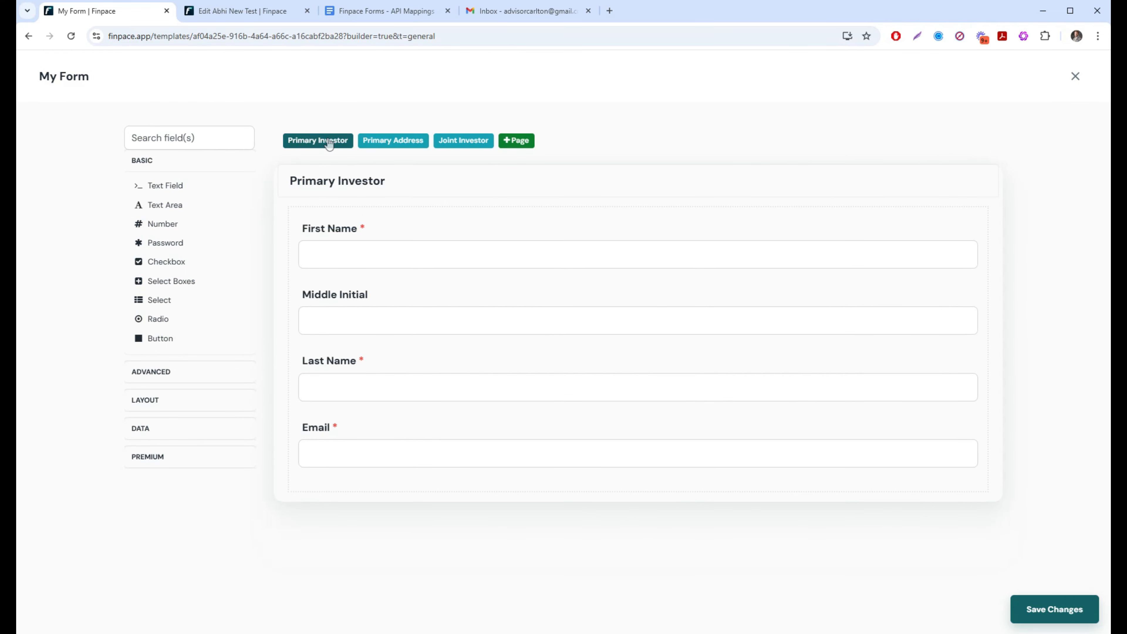
Duplicate the Joint Investor page and open the copy
left_click(444, 144)
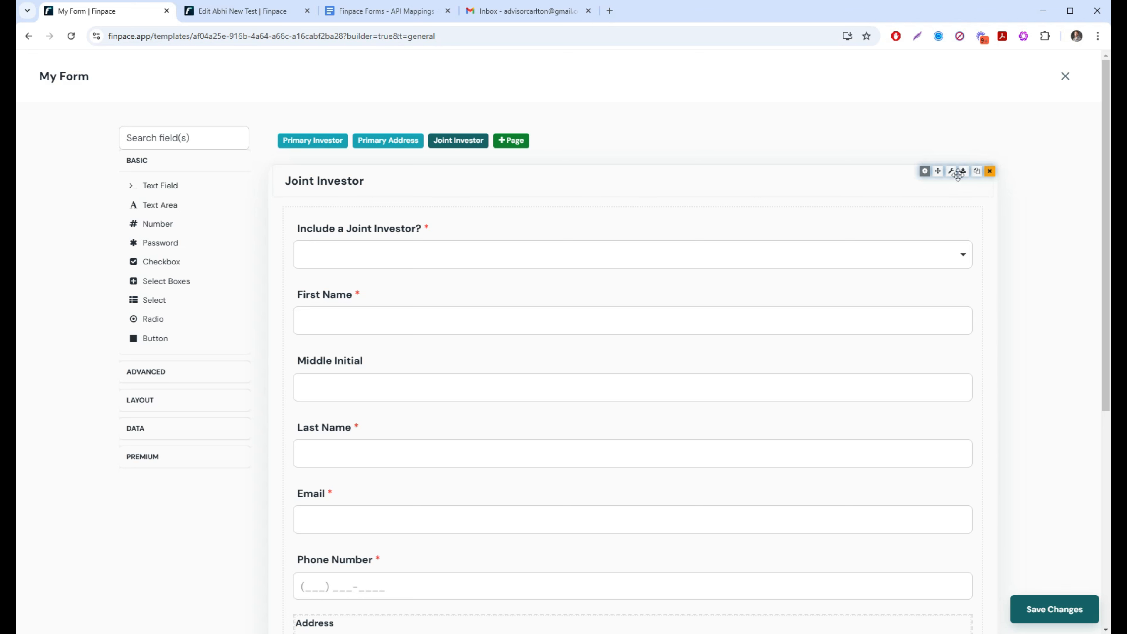
left_click(962, 172)
left_click(523, 141)
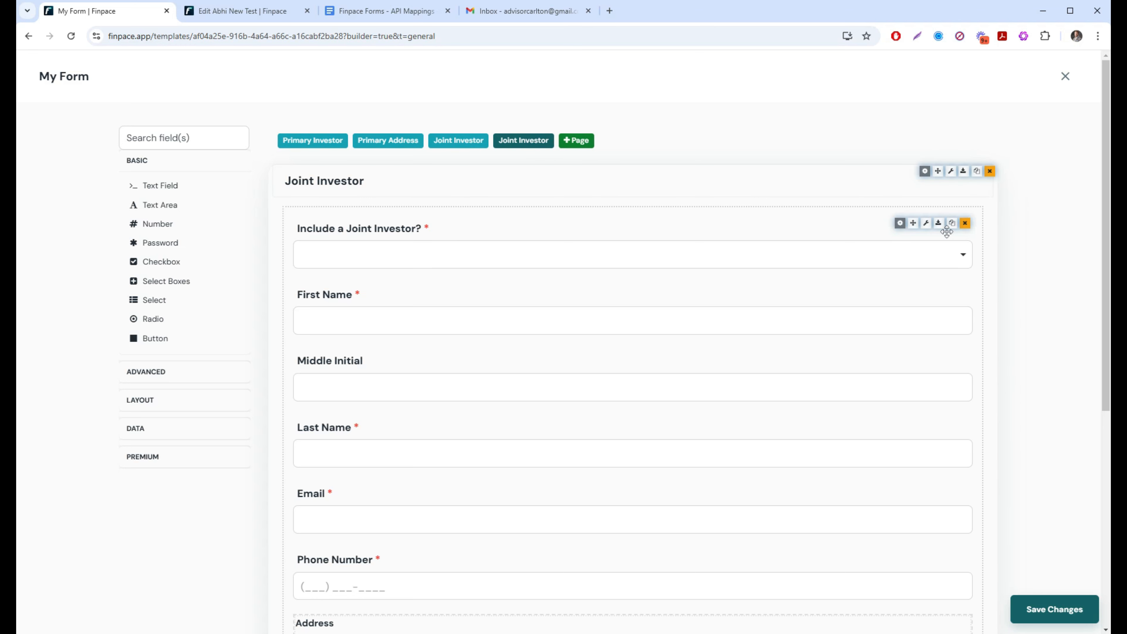
Remove the Include a Joint Investor?, First Name, Middle Initial, Last Name and Email fields from the duplicated Joint Investor page
left_click(967, 225)
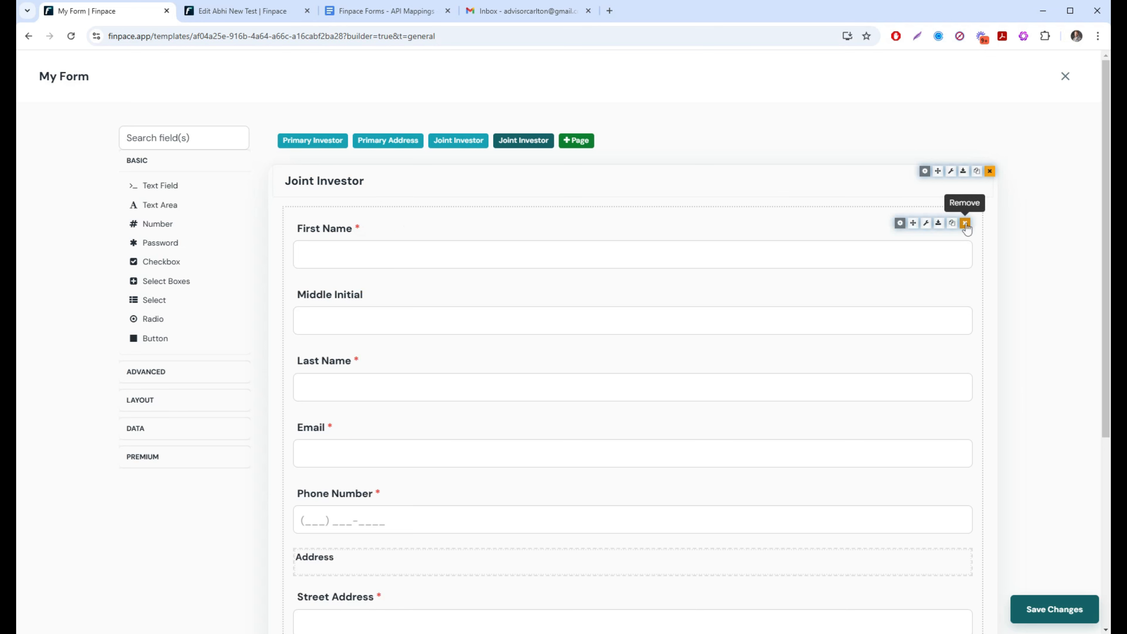
left_click(965, 226)
left_click(965, 226)
left_click(966, 225)
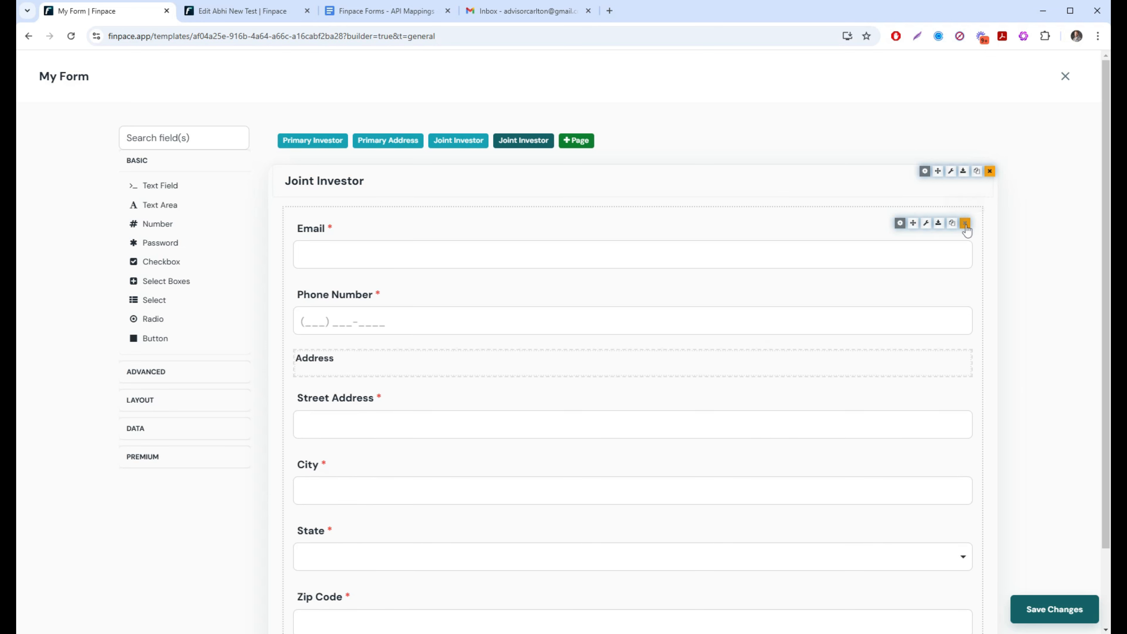
left_click(965, 224)
Compare the two Joint Investor pages and remove the Phone Number field from the duplicate, keeping only its address fields
left_click(438, 147)
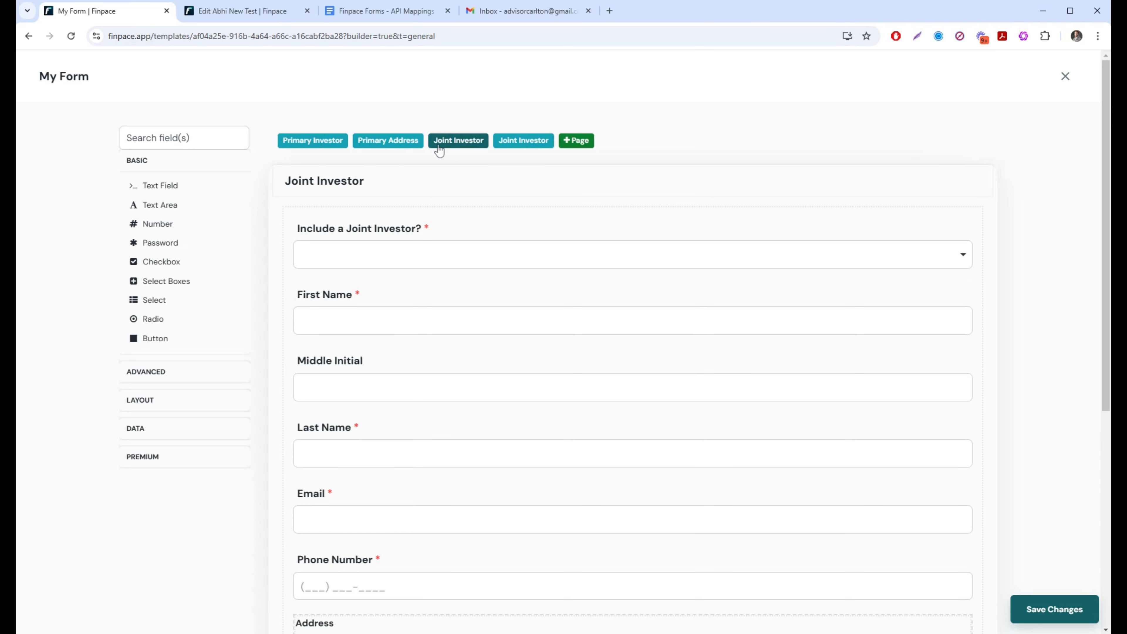
left_click(496, 145)
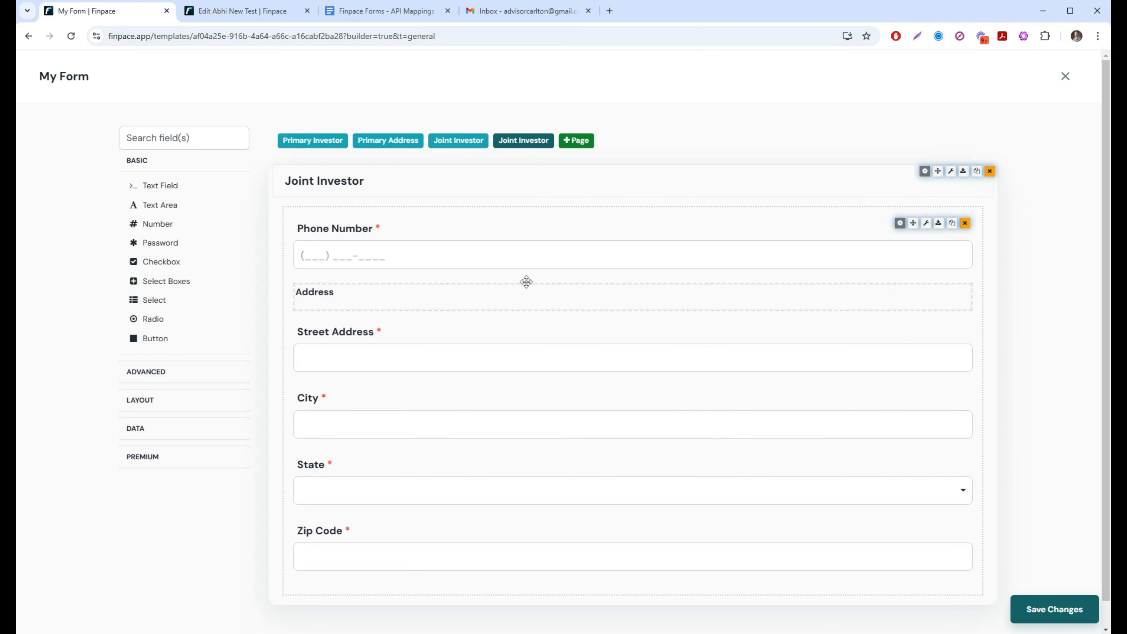
left_click(459, 146)
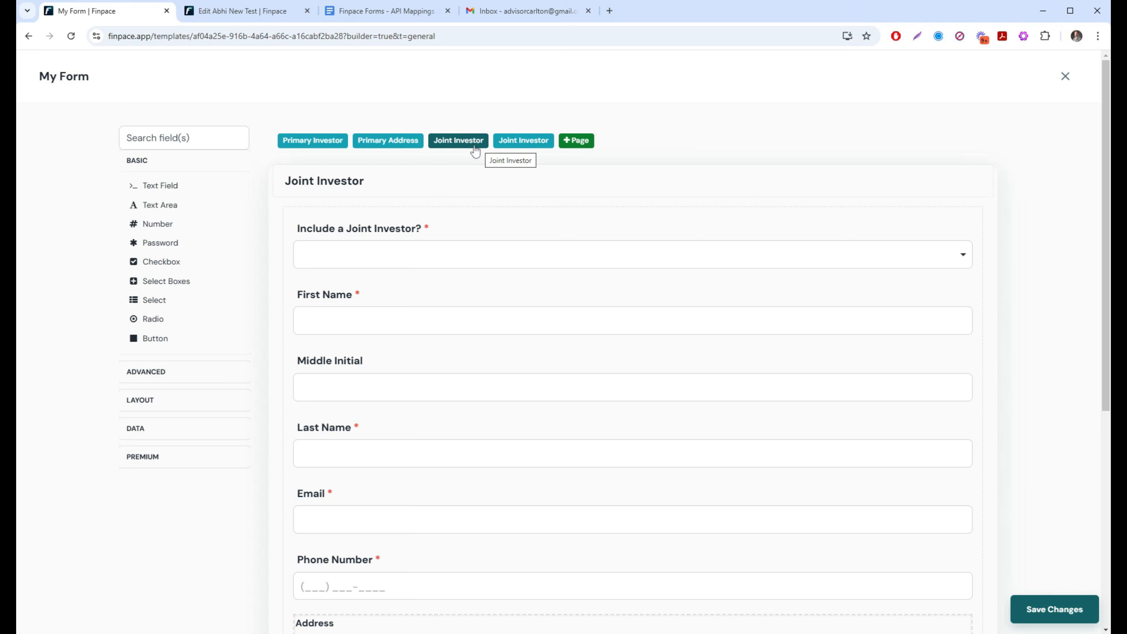
left_click(459, 143)
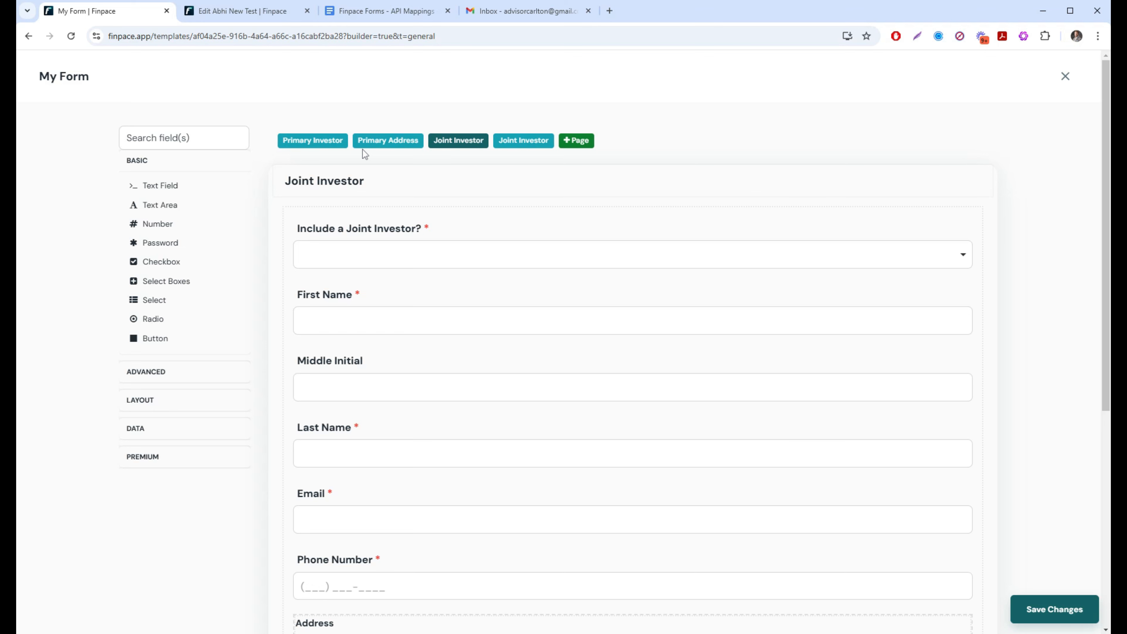
left_click(506, 152)
scroll(543, 211, "down", 1)
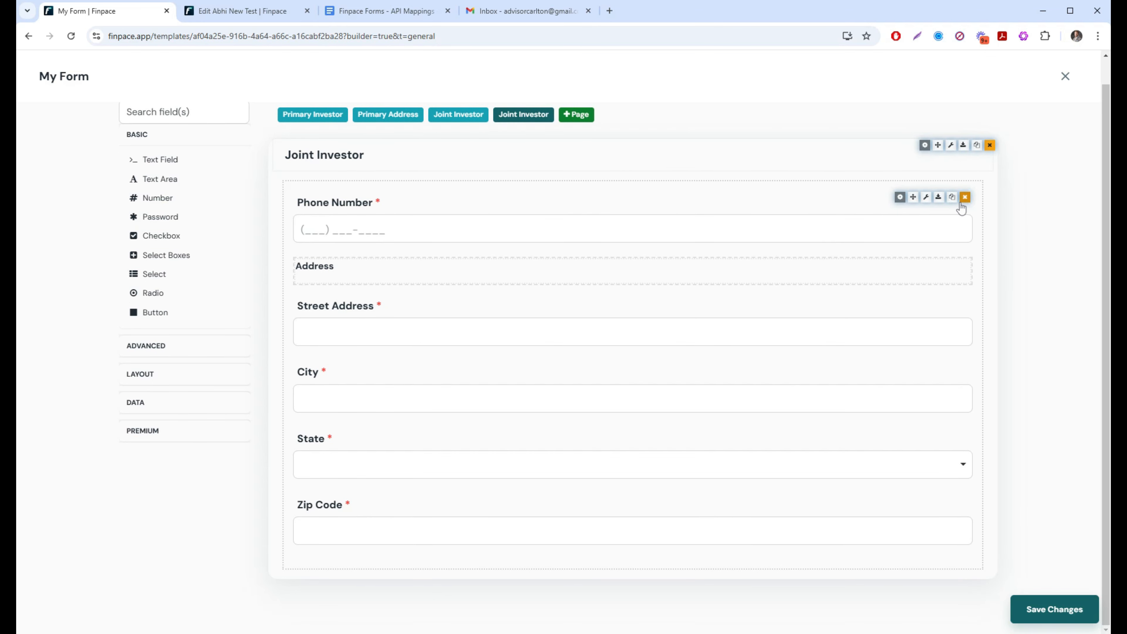
left_click(964, 198)
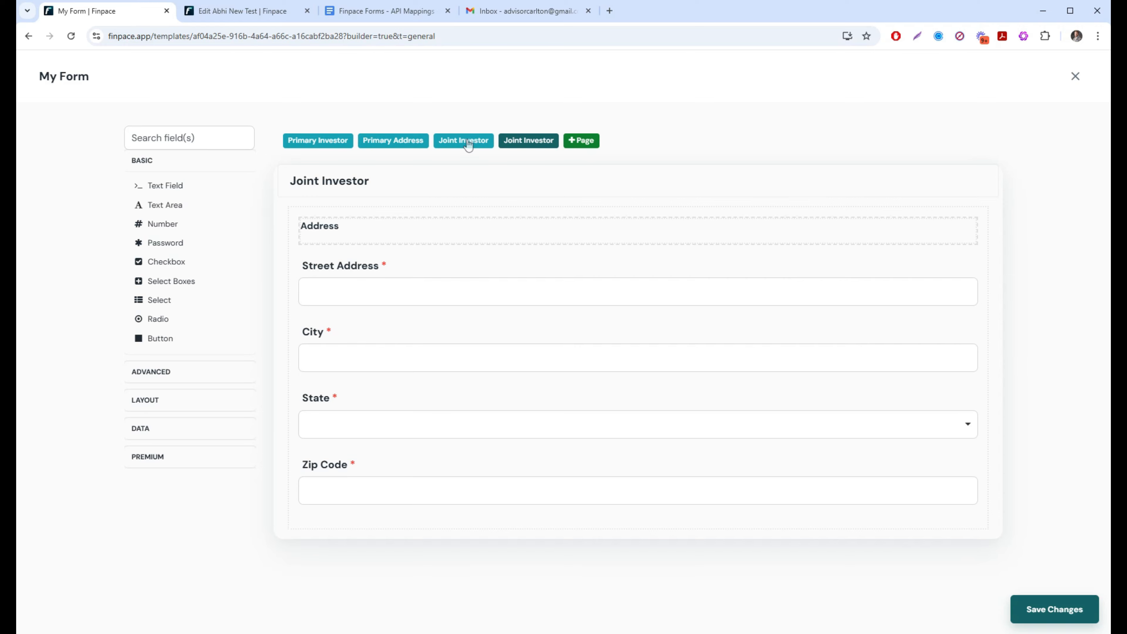
Set the API property name of the duplicated Joint Investor page, which holds only address fields, to jointInvestorAddress and save the component
mouse_move(517, 149)
left_click(930, 172)
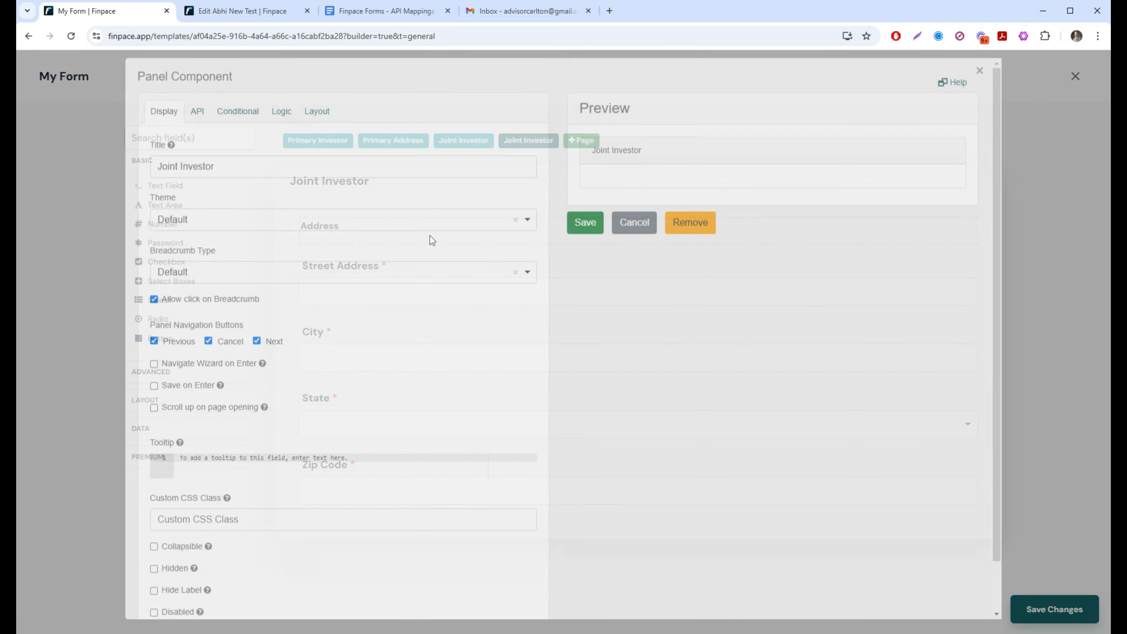
left_click(200, 116)
double_click(222, 167)
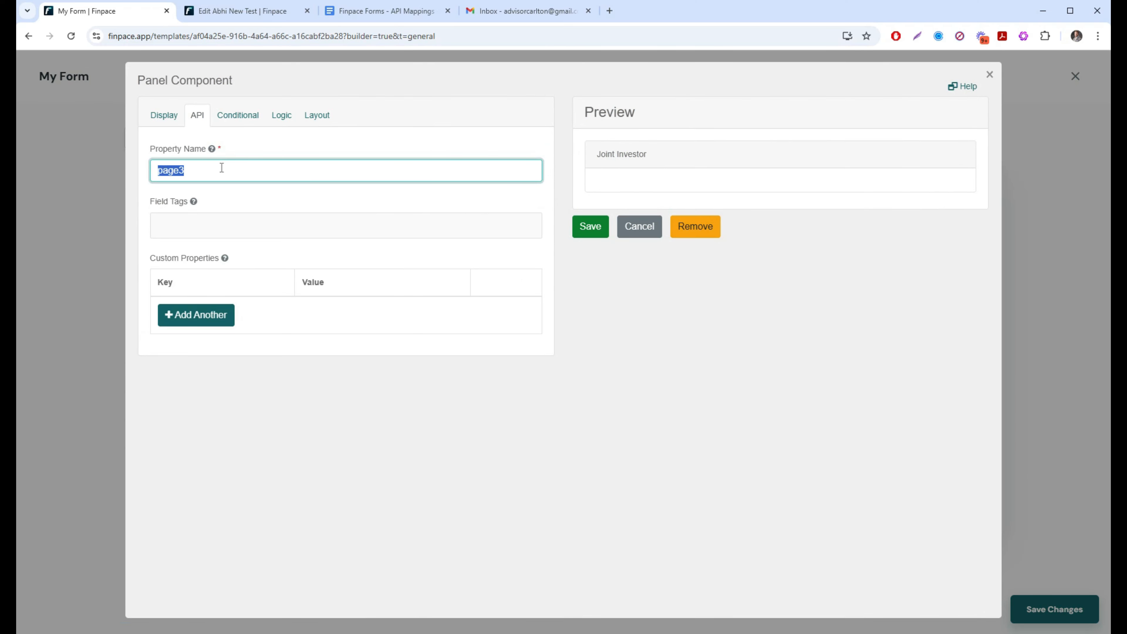
type("joint")
key("BackSpace")
key("BackSpace")
key("BackSpace")
key("BackSpace")
key("BackSpace")
key("BackSpace")
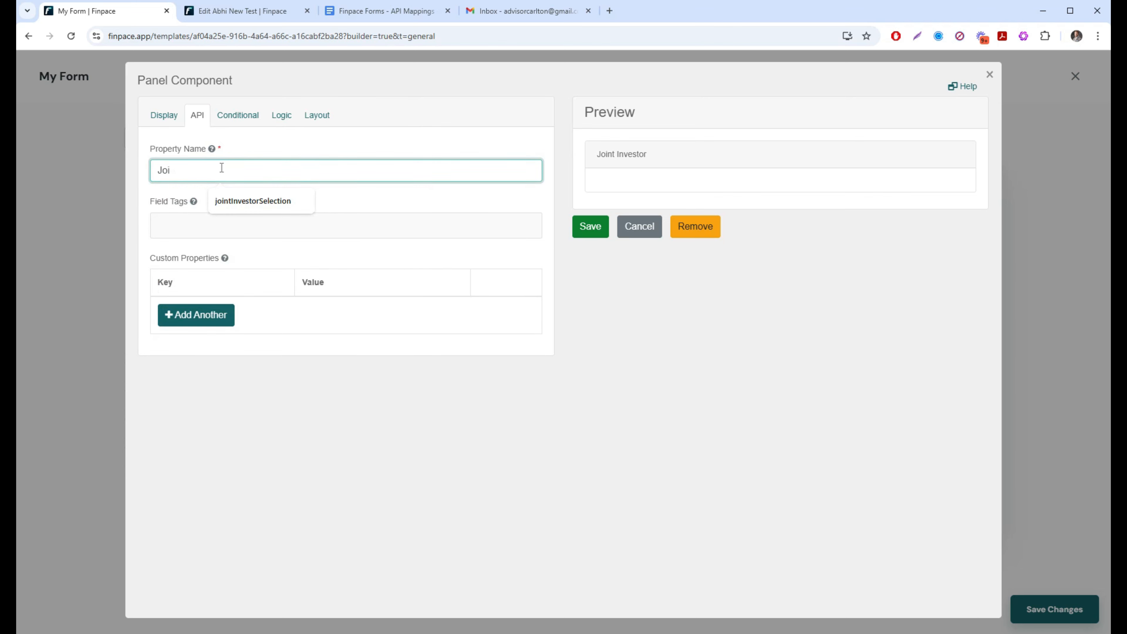
type("jointInvestorAddress")
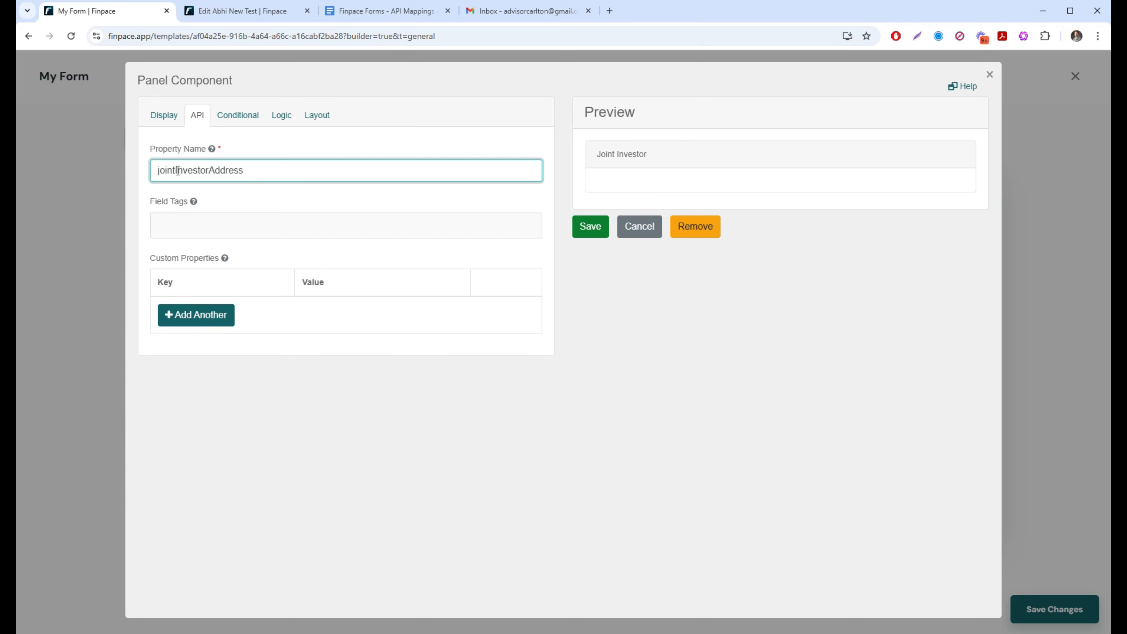
left_click(585, 221)
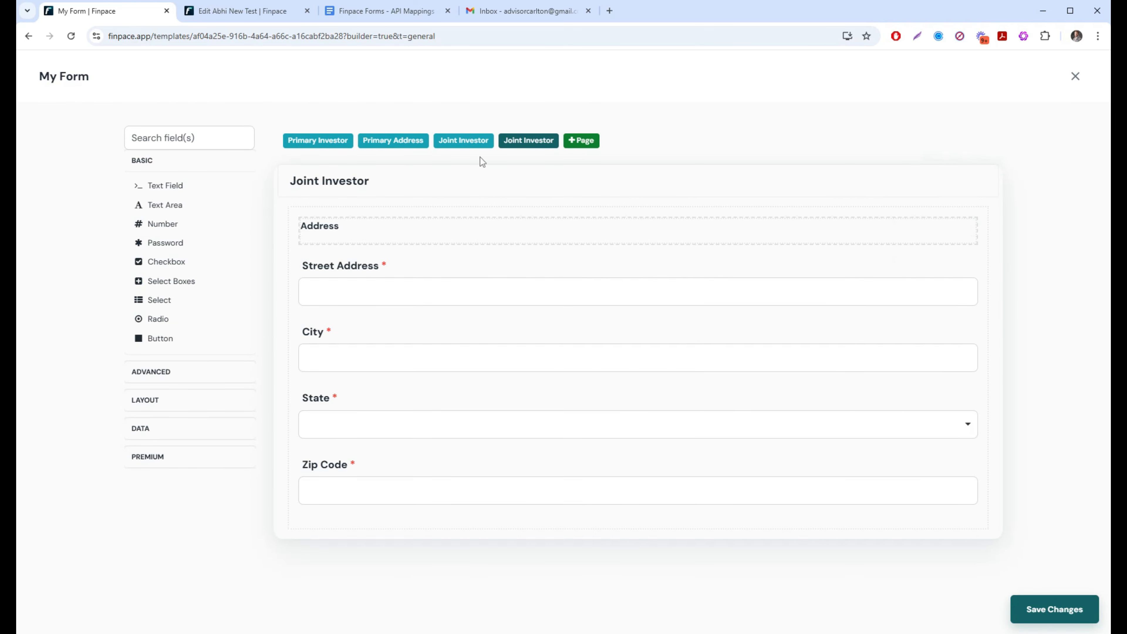
Change the duplicated page's title to Joint Investor Address and save the component
left_click(515, 143)
left_click(929, 172)
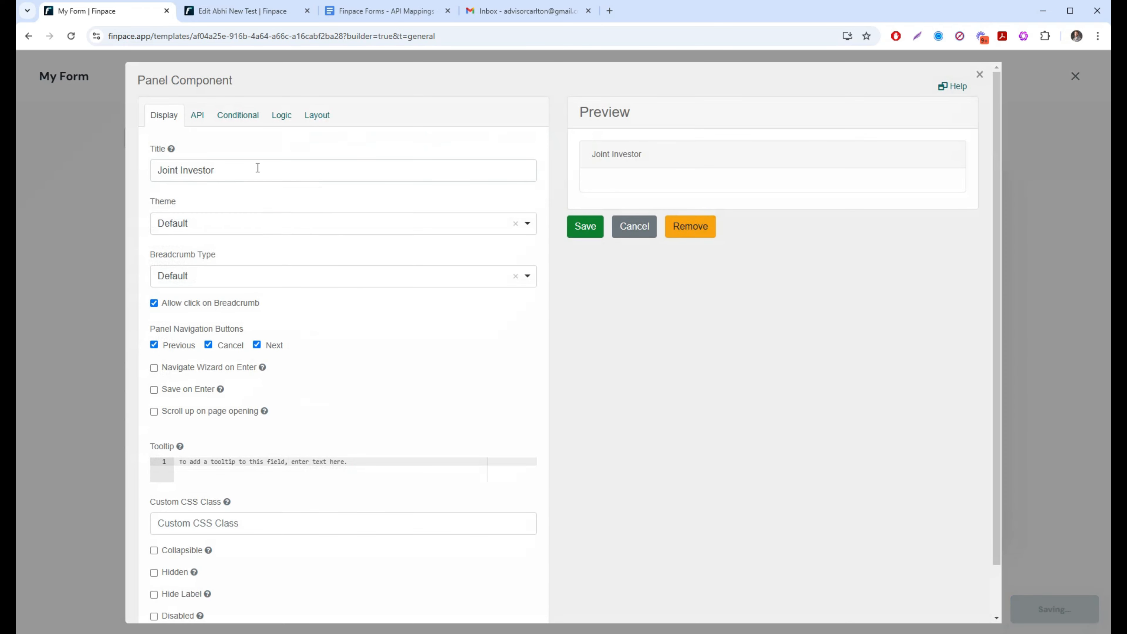
left_click(260, 168)
type("Address")
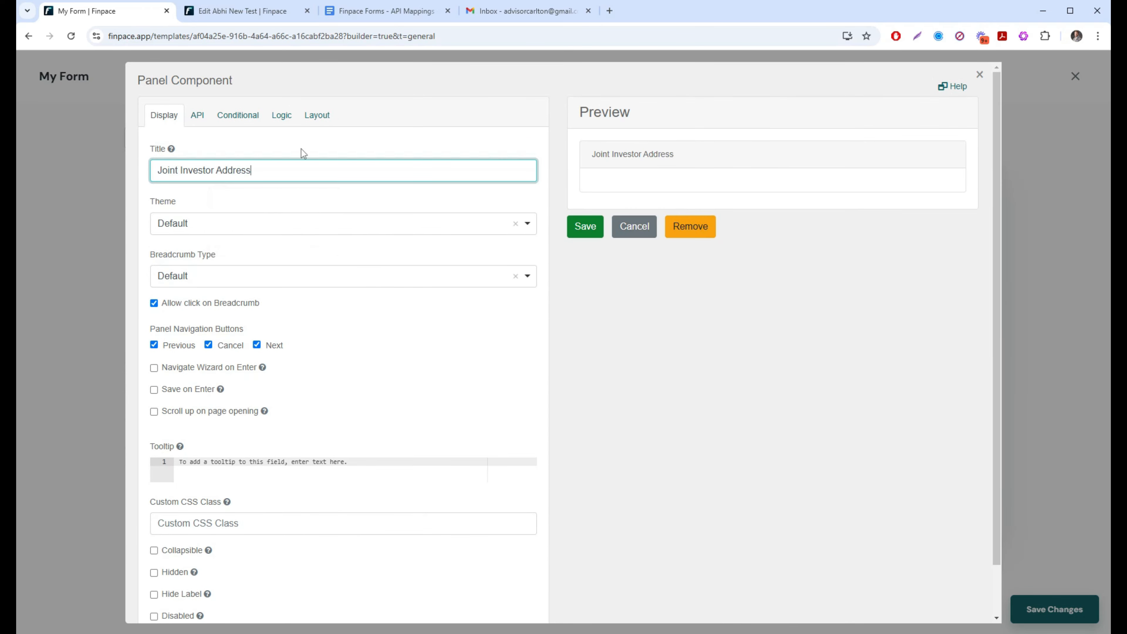
left_click(585, 225)
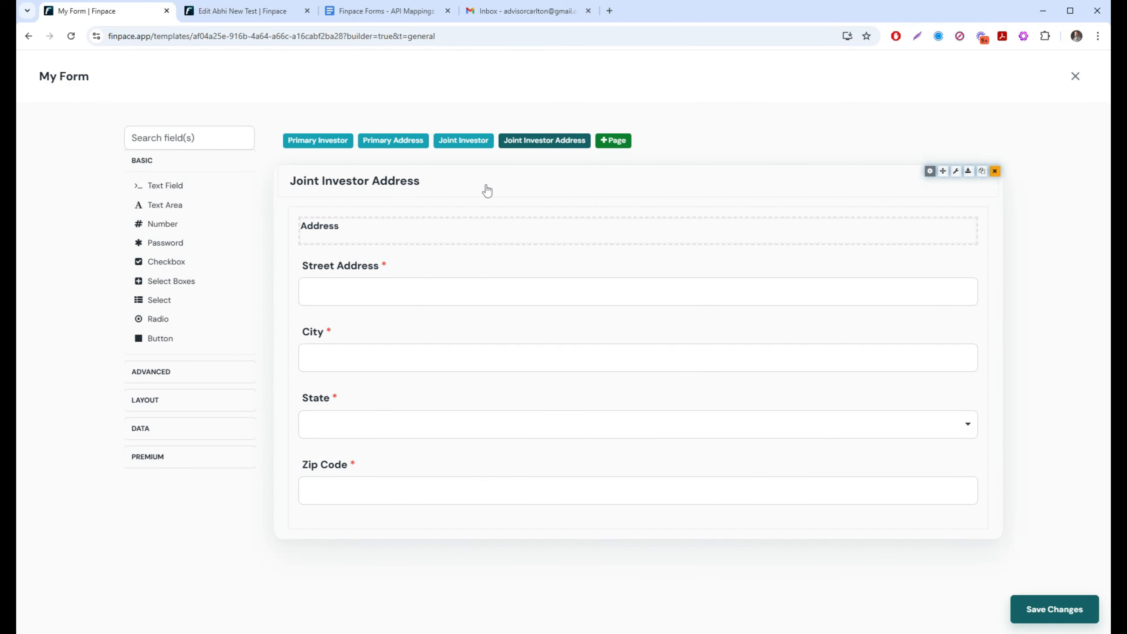
Remove the Address heading and the Street Address, City, State, Zip Code and Phone Number fields from the Joint Investor page, and save the template changes
left_click(463, 140)
scroll(440, 319, "down", 4)
scroll(646, 395, "down", 4)
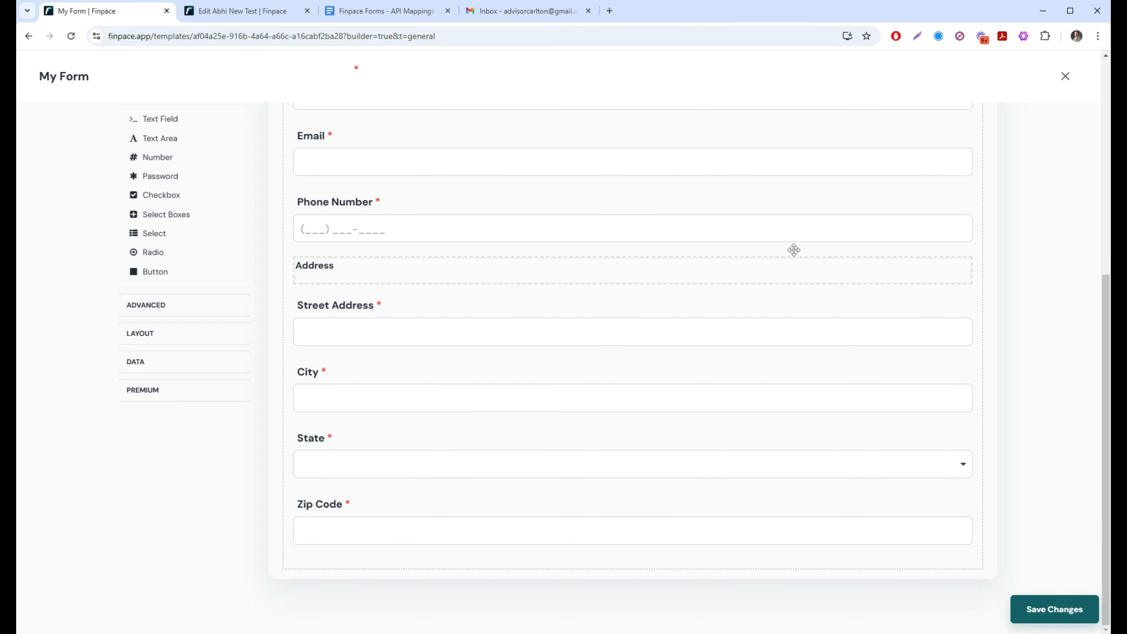
scroll(500, 443, "up", 8)
scroll(511, 464, "down", 6)
scroll(511, 464, "down", 2)
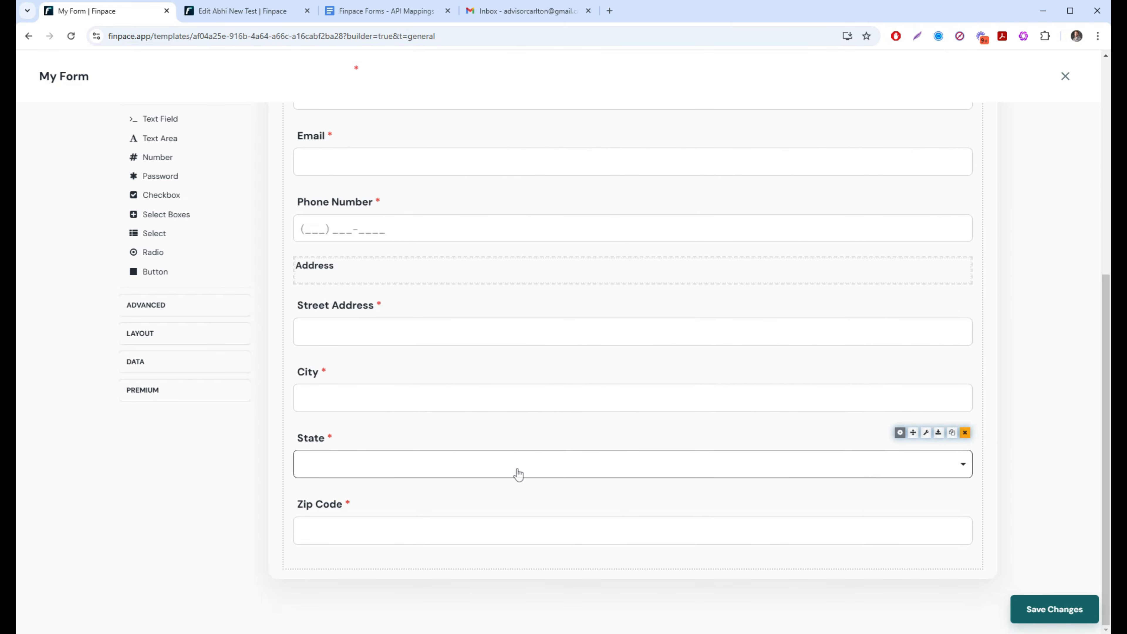
left_click(965, 263)
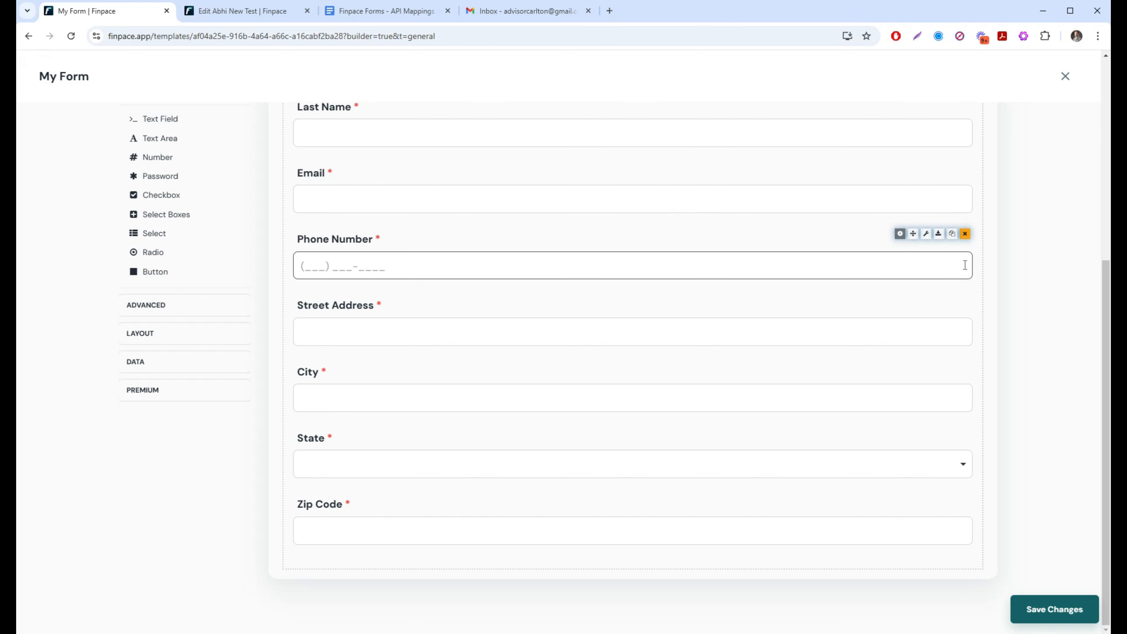
left_click(965, 301)
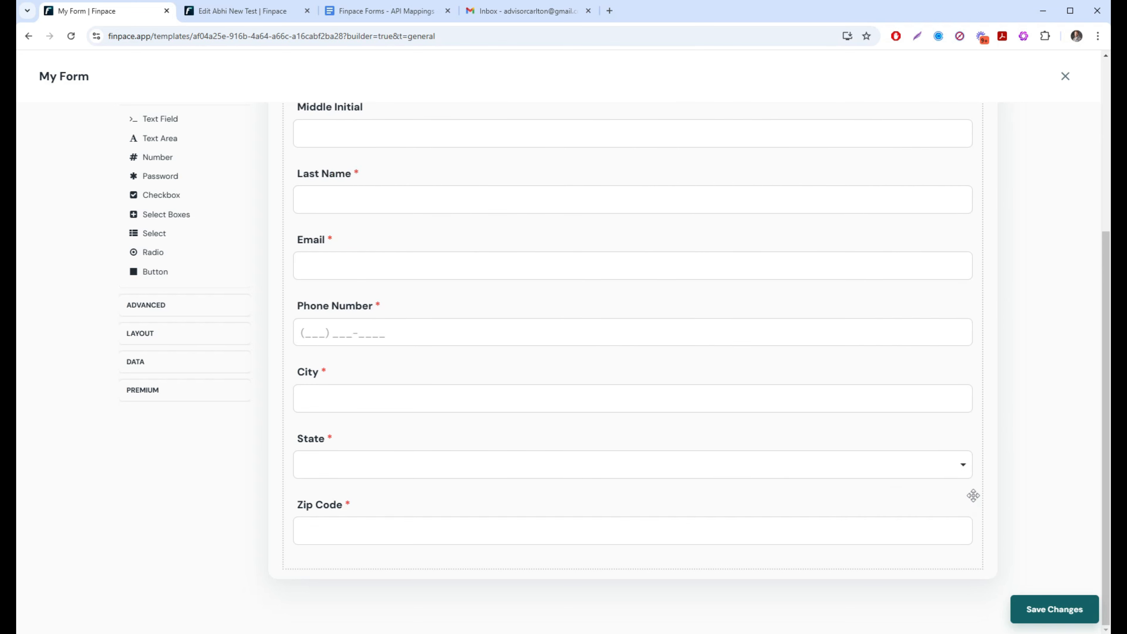
left_click(965, 499)
left_click(965, 498)
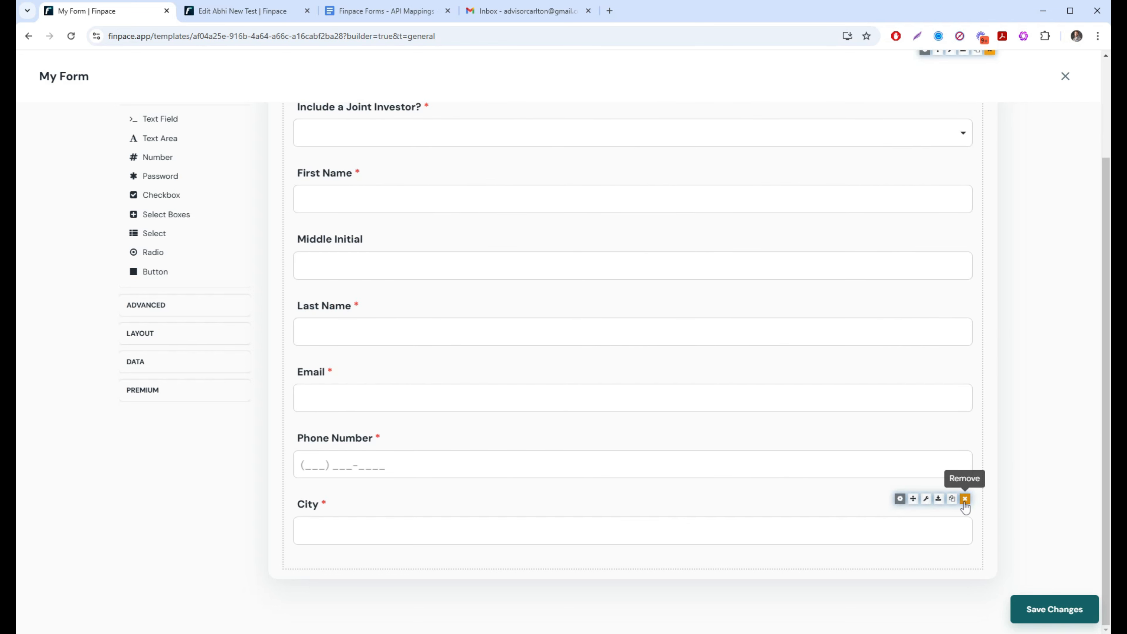
left_click(964, 499)
left_click(965, 499)
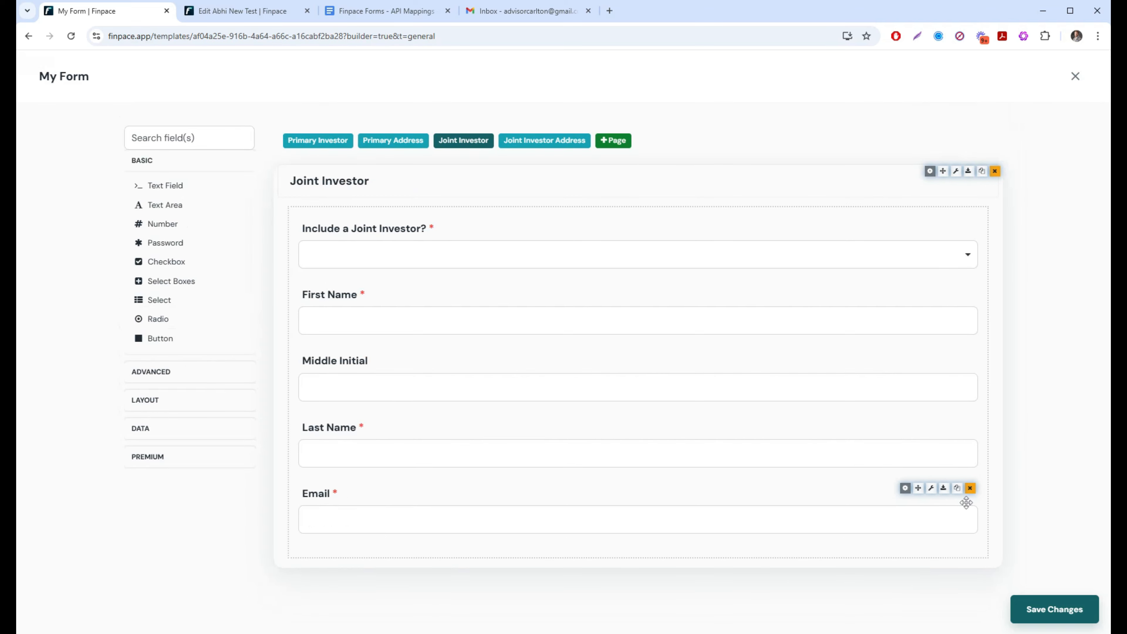
left_click(1025, 609)
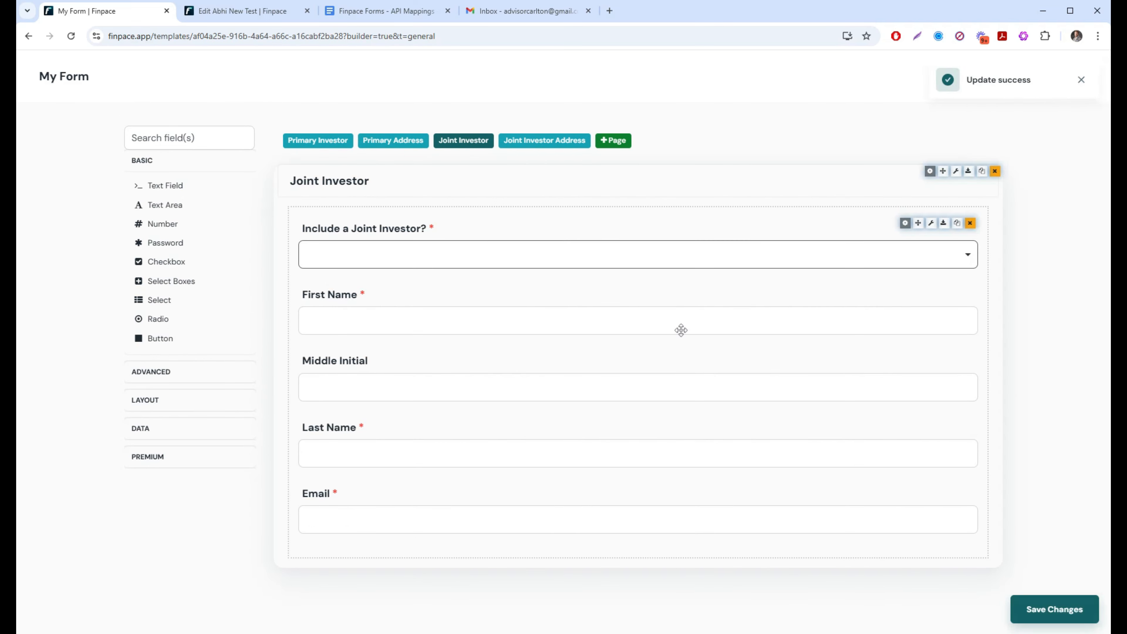
Review the fields on the Joint Investor Address page and the Joint Investor page
left_click(542, 143)
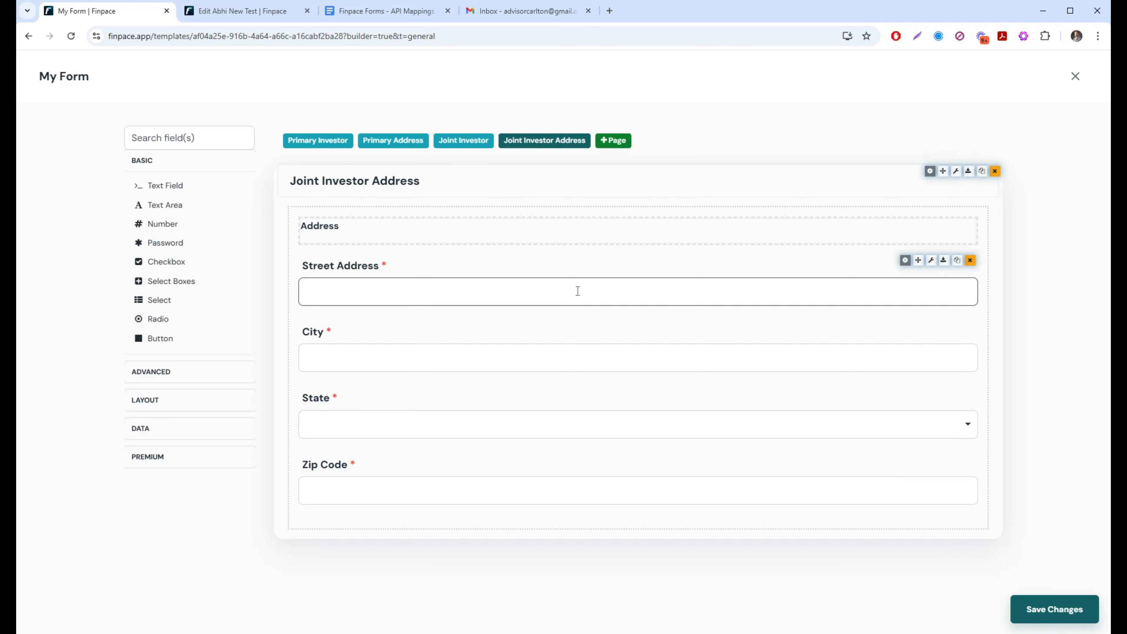
left_click(462, 140)
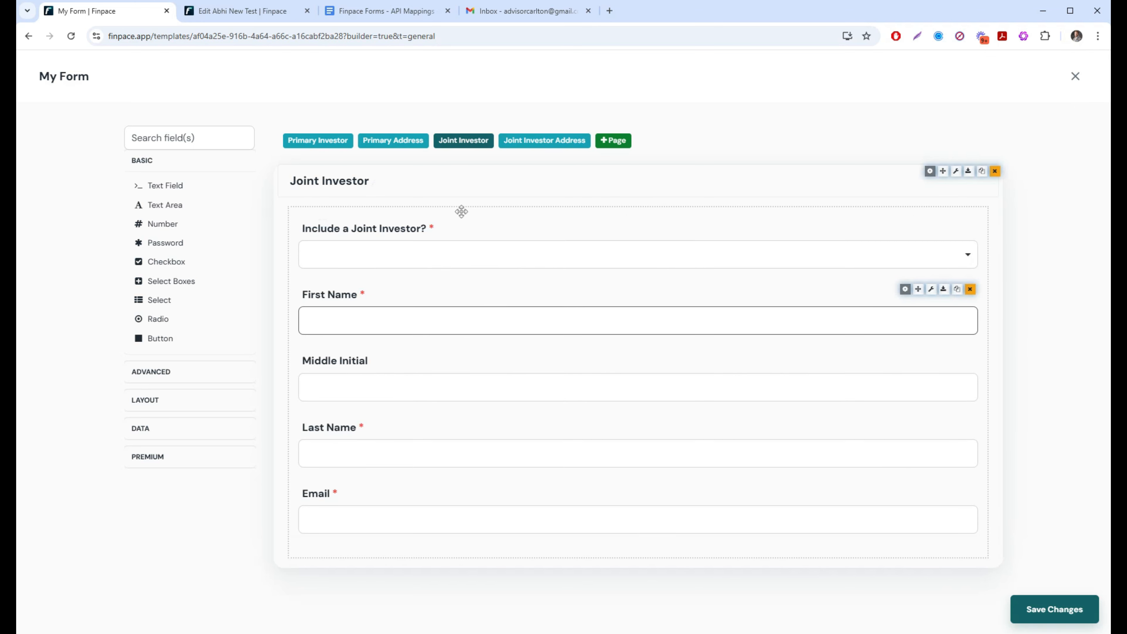
left_click(500, 264)
left_click(524, 222)
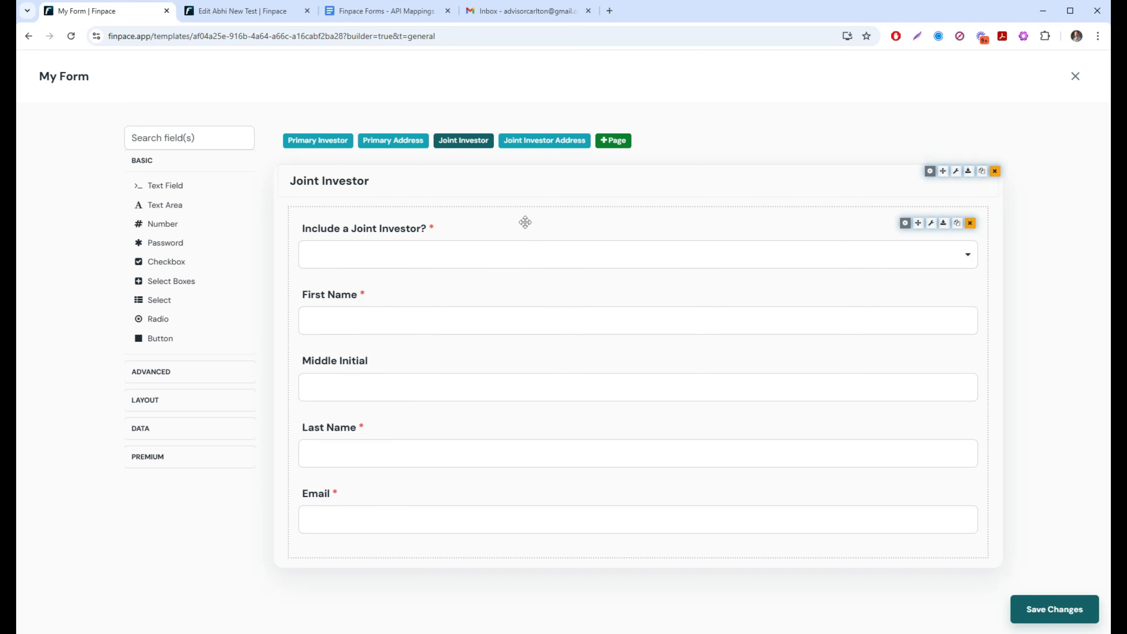